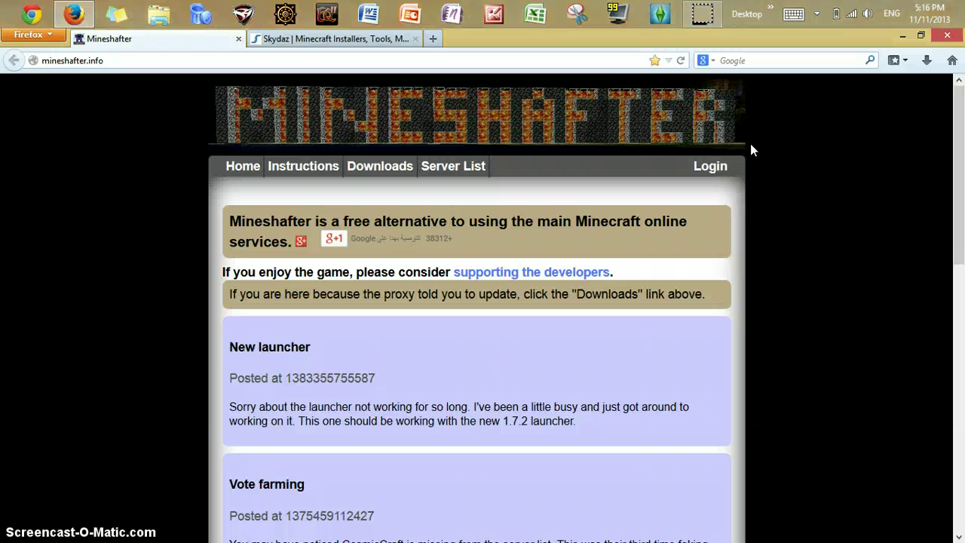
Open Mineshafter's Downloads page and scroll through the launcher, mirror and proxy listings.
click(710, 168)
click(481, 40)
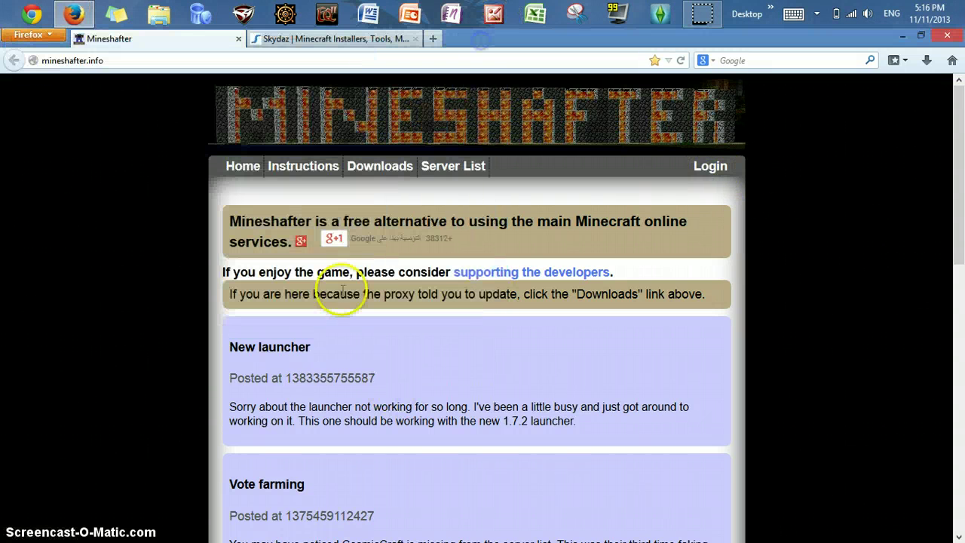
click(373, 167)
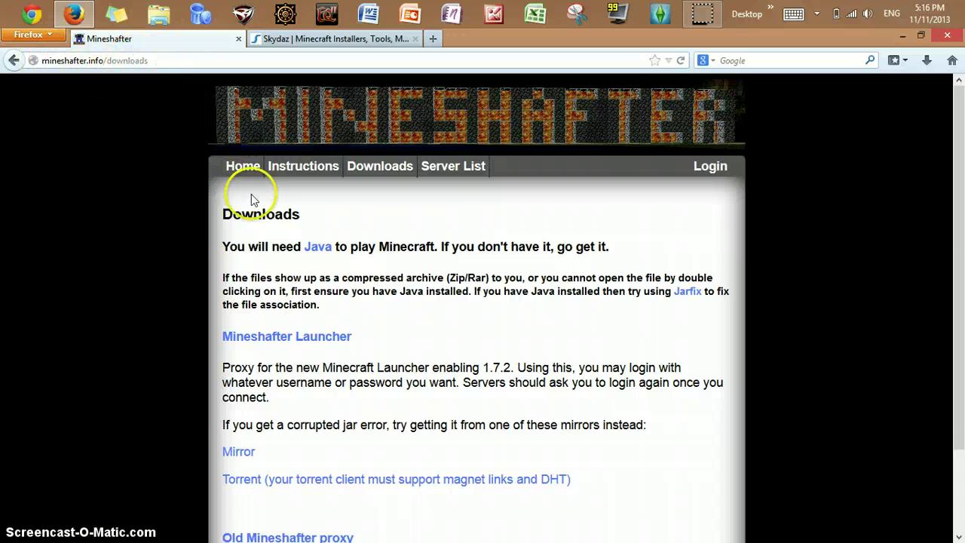
scroll(435, 341, down, 2)
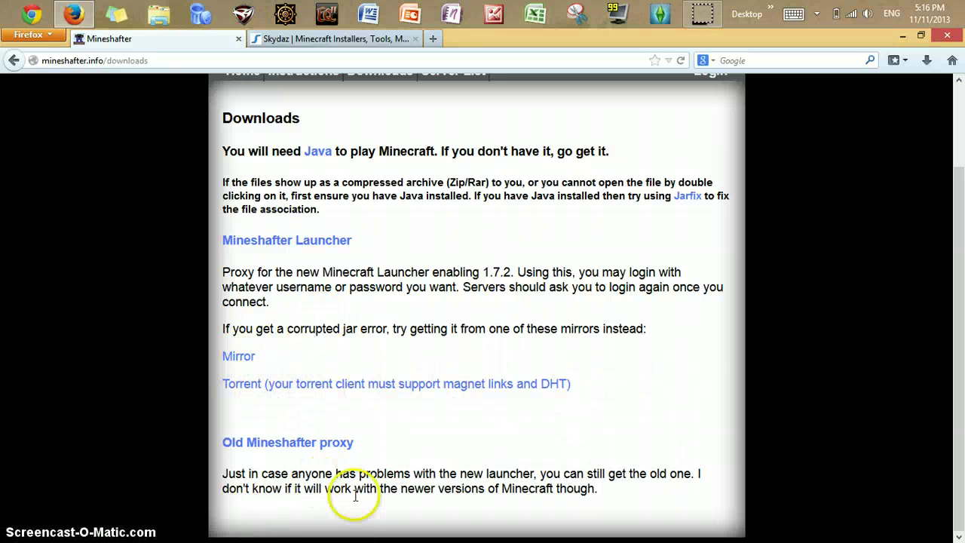
scroll(442, 128, up, 3)
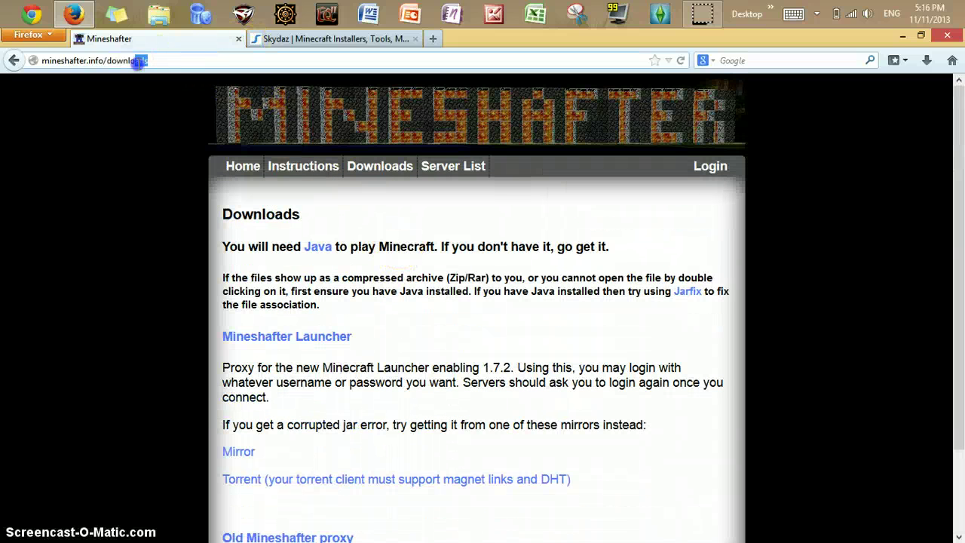
Edit the page address, deleting the slash before 'downloads'.
double_click(109, 60)
click(109, 61)
key(BackSpace)
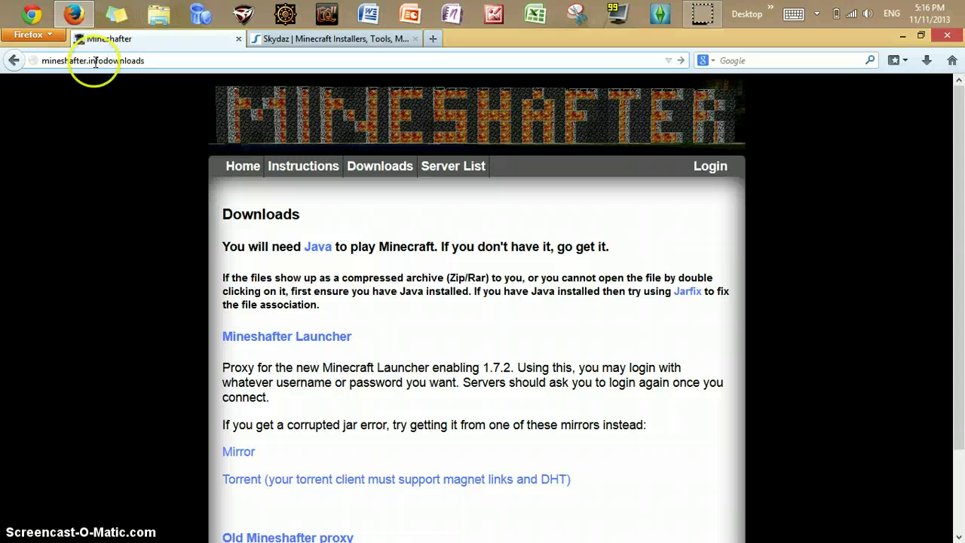
Close the Mineshafter tab and browse the Skydaz home page's featured installers.
click(238, 38)
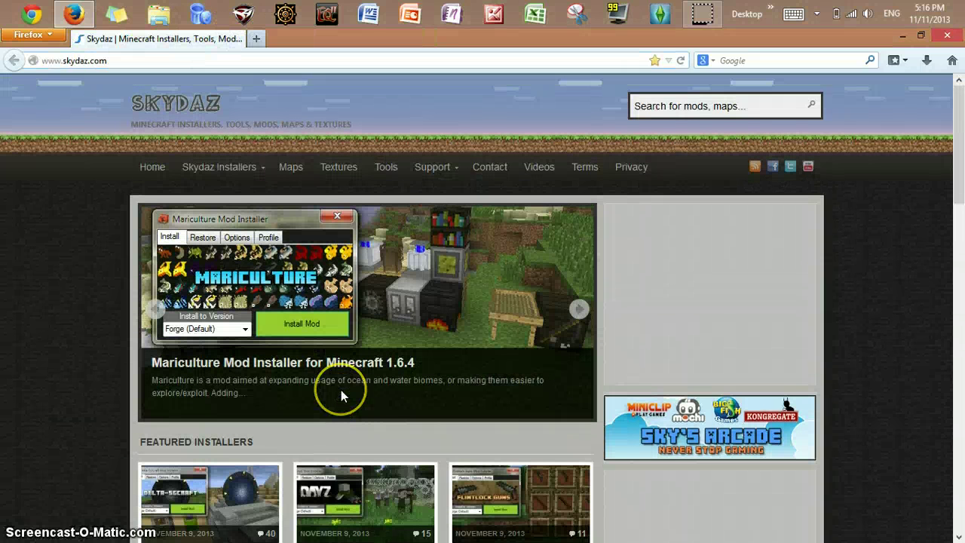
scroll(272, 205, down, 1)
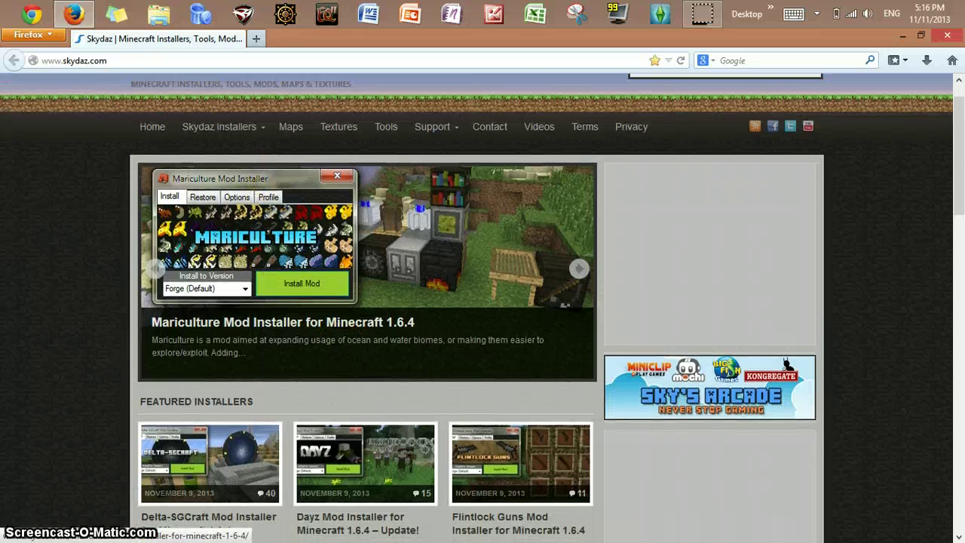
scroll(482, 302, up, 1)
scroll(482, 302, down, 7)
scroll(483, 301, up, 7)
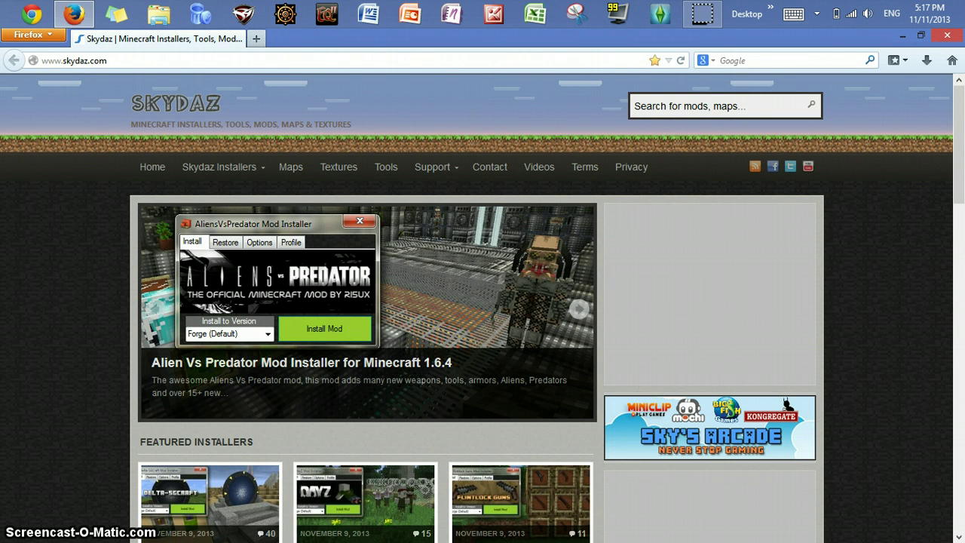
scroll(483, 301, down, 2)
scroll(482, 302, up, 2)
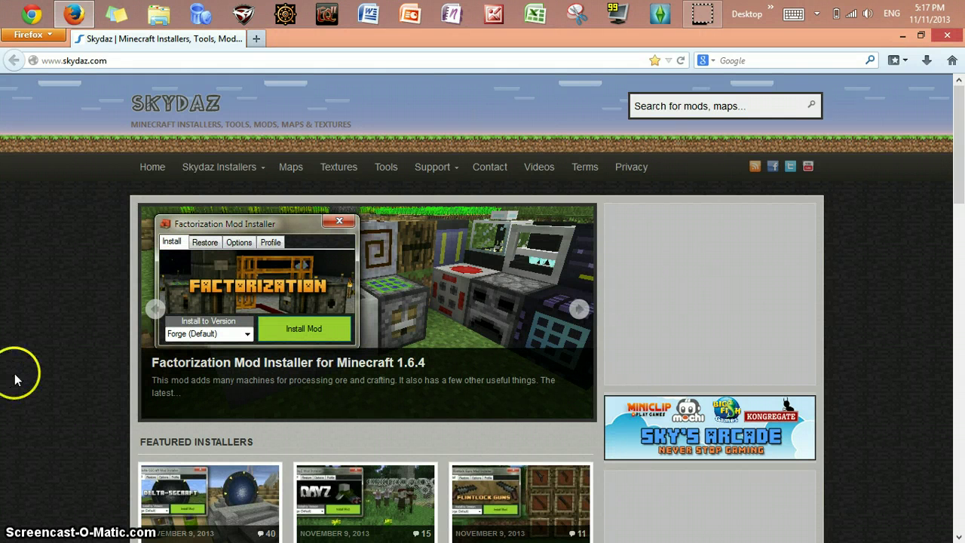
scroll(106, 253, down, 3)
scroll(106, 253, up, 3)
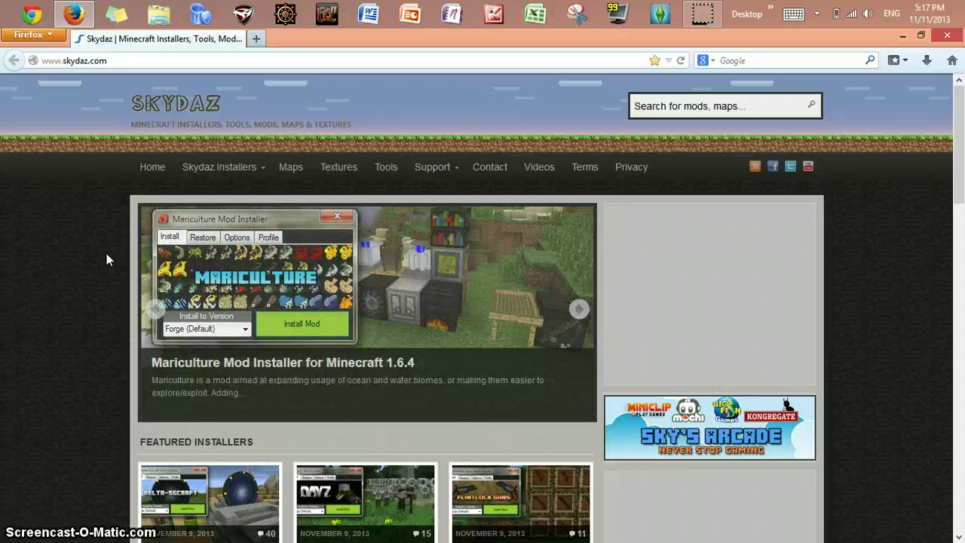
Scroll further down the Skydaz home page, then return to the top.
scroll(91, 295, down, 3)
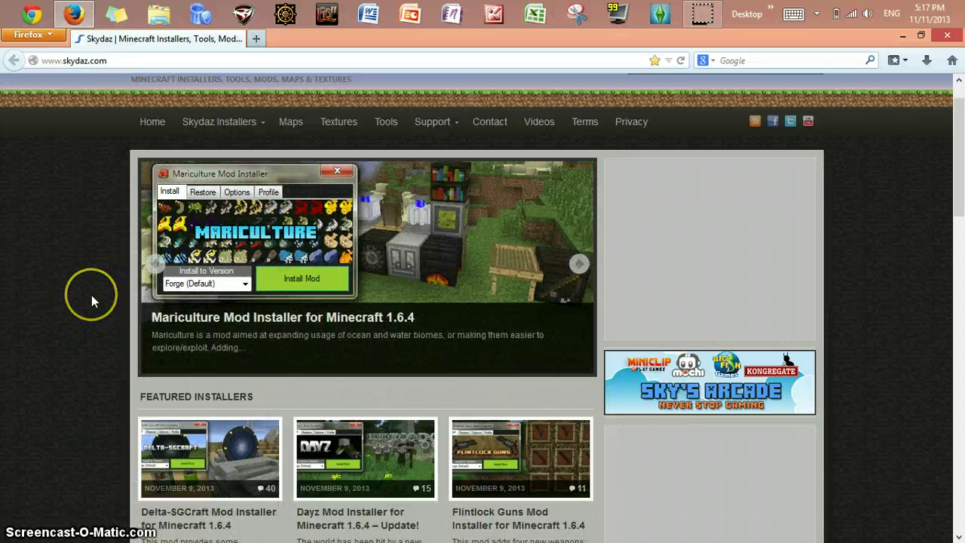
scroll(91, 295, up, 3)
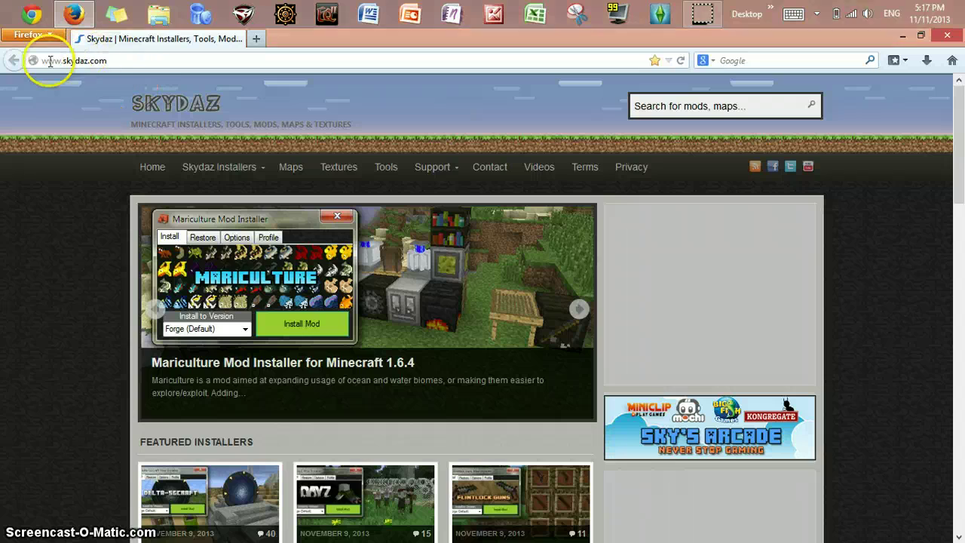
scroll(38, 290, down, 5)
scroll(39, 290, down, 8)
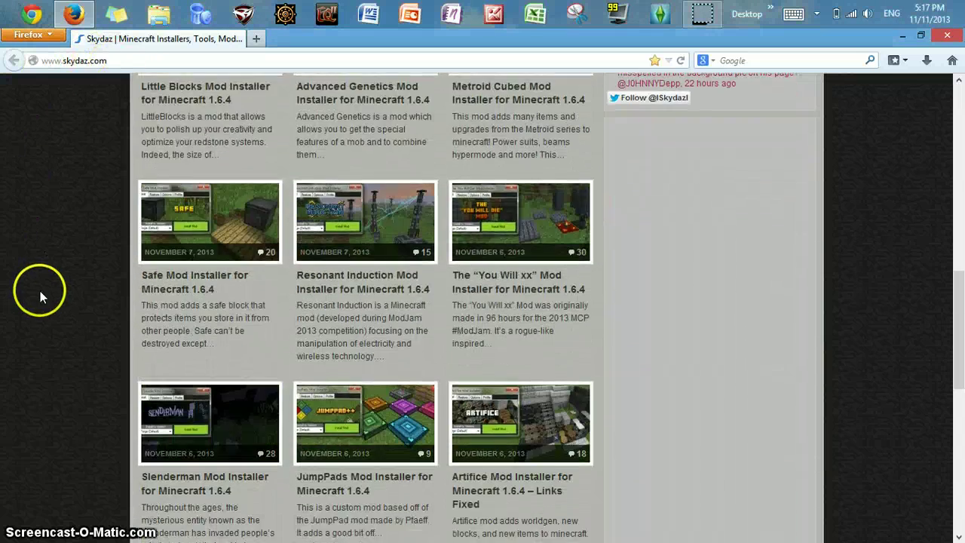
scroll(92, 444, up, 5)
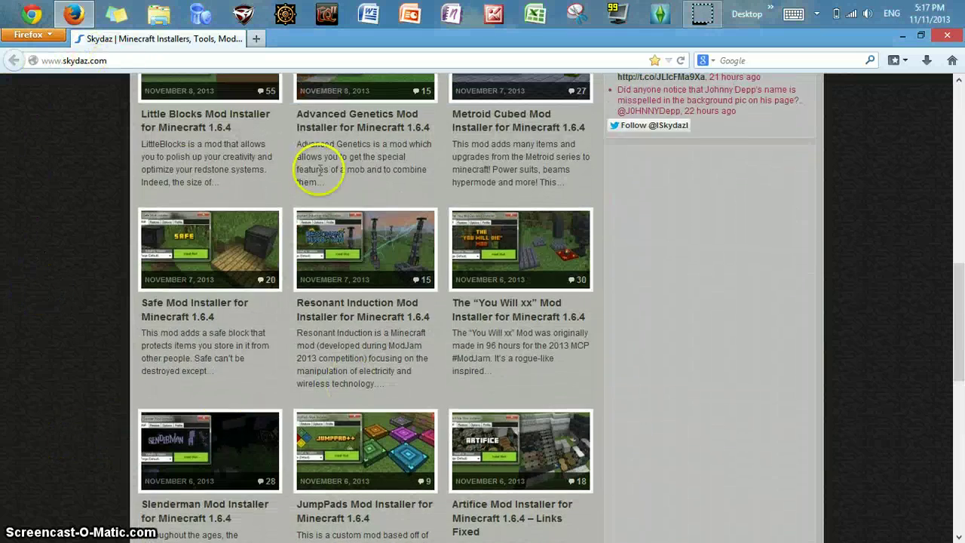
scroll(502, 309, up, 4)
scroll(510, 421, up, 3)
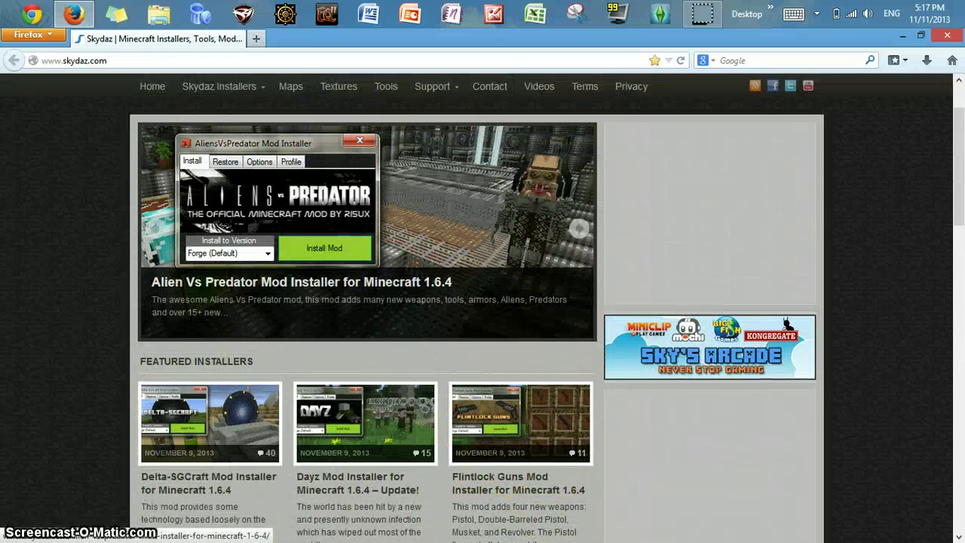
mouse_move(957, 130)
mouse_down()
mouse_move(958, 139)
mouse_move(957, 127)
mouse_up()
scroll(22, 377, up, 2)
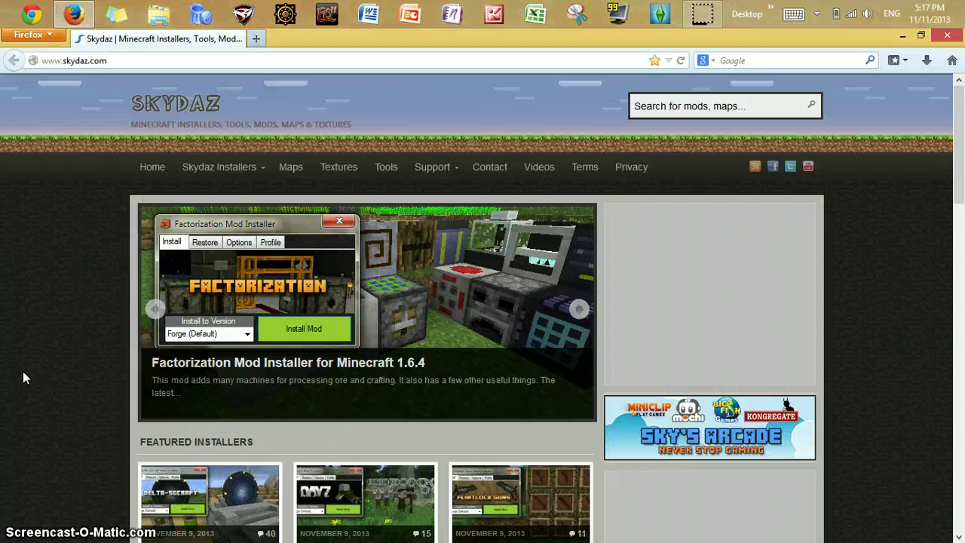
Open the Factorization Mod Installer post and scroll through the featured 1.6.4 installers.
click(236, 269)
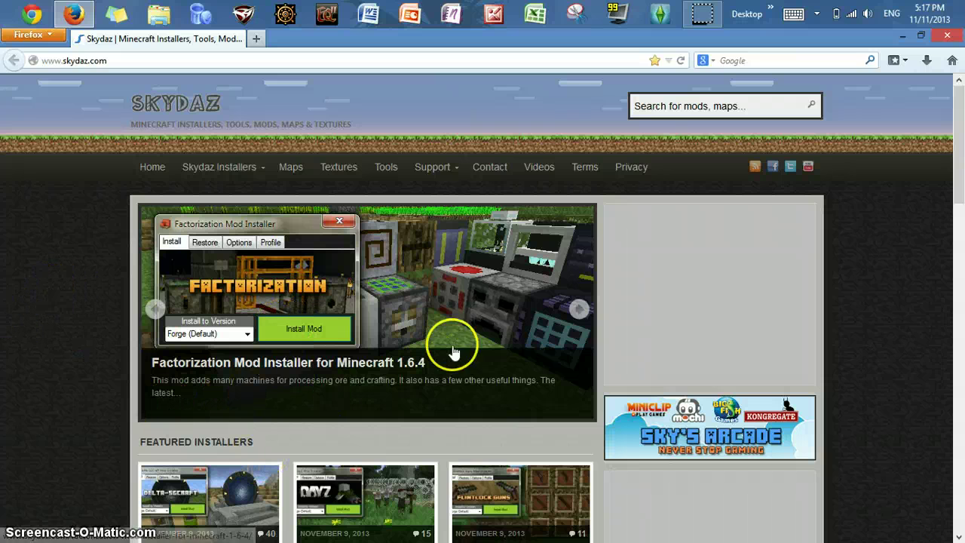
scroll(277, 447, down, 1)
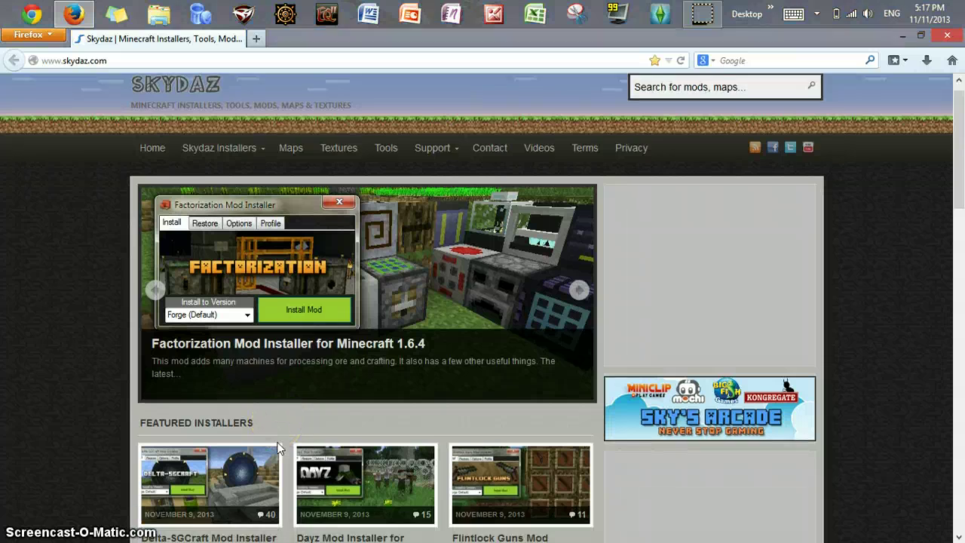
scroll(277, 446, up, 1)
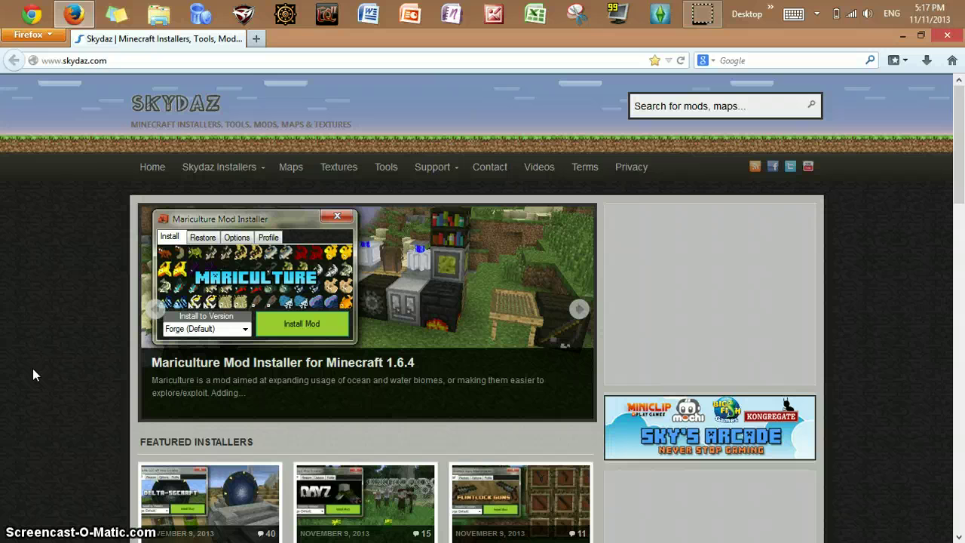
scroll(33, 375, down, 2)
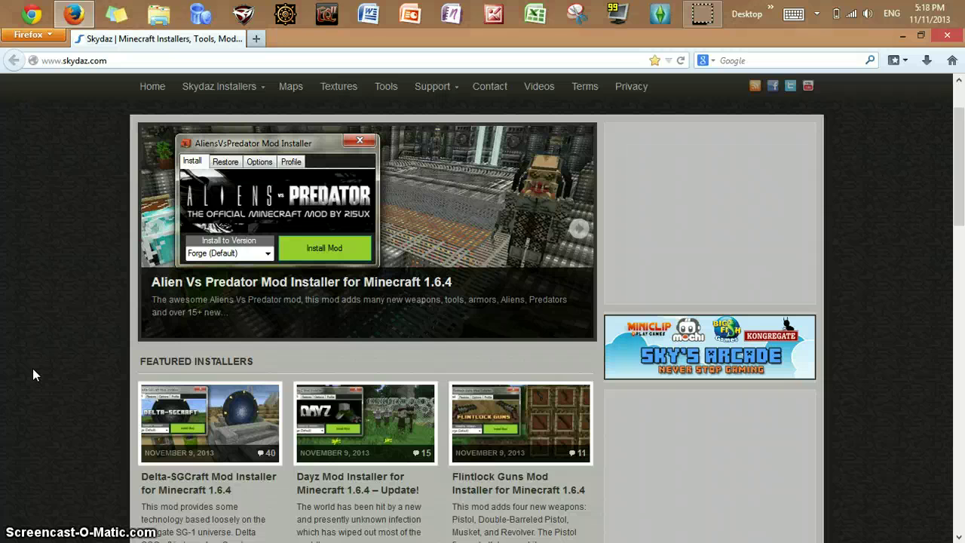
scroll(32, 367, down, 4)
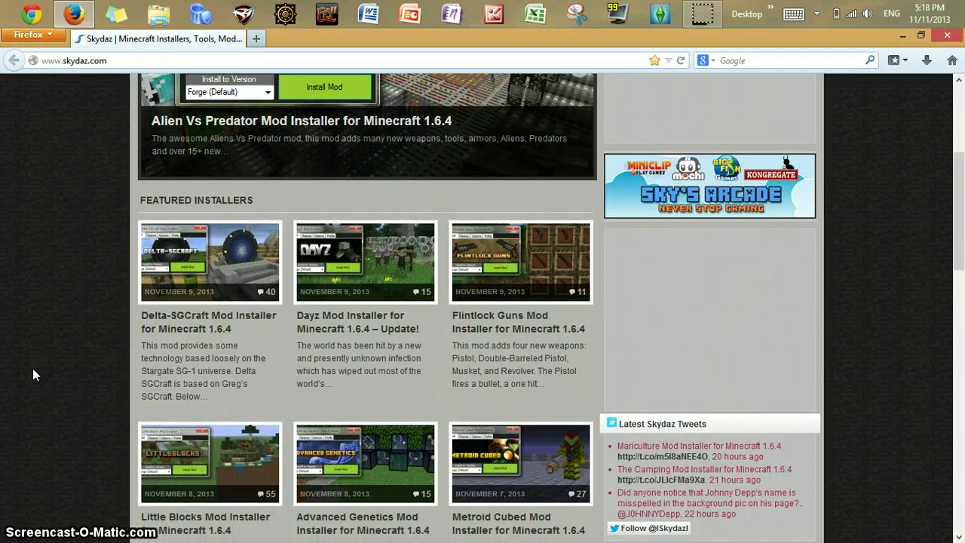
scroll(32, 368, down, 2)
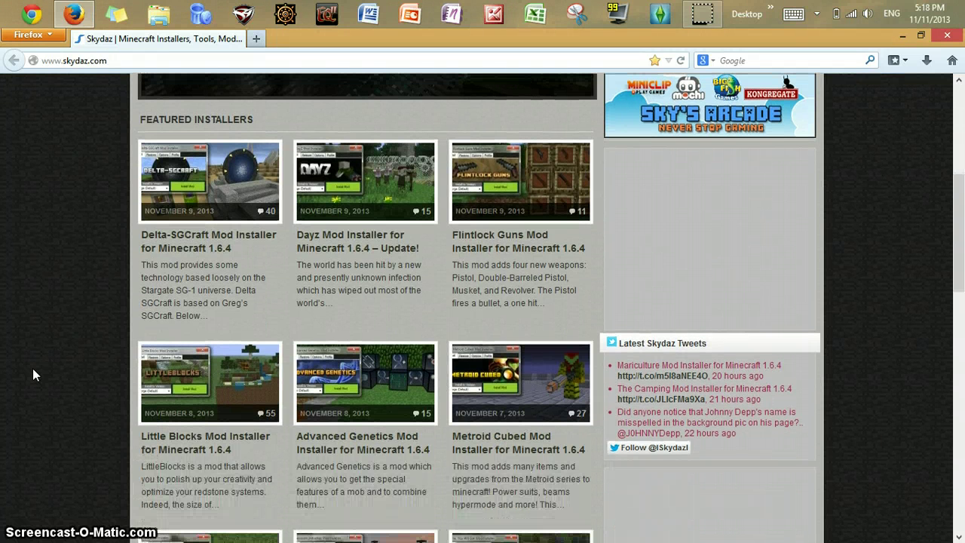
scroll(32, 368, down, 2)
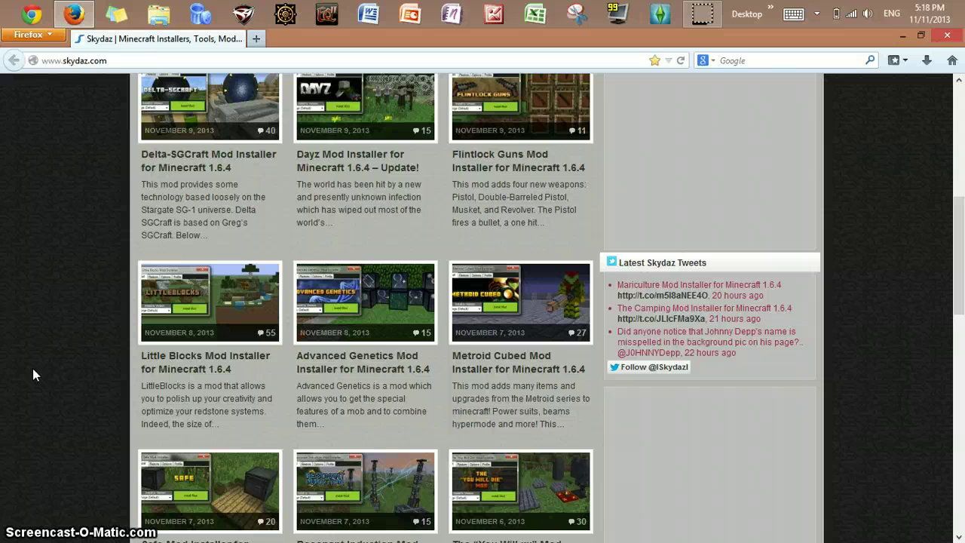
scroll(33, 368, up, 5)
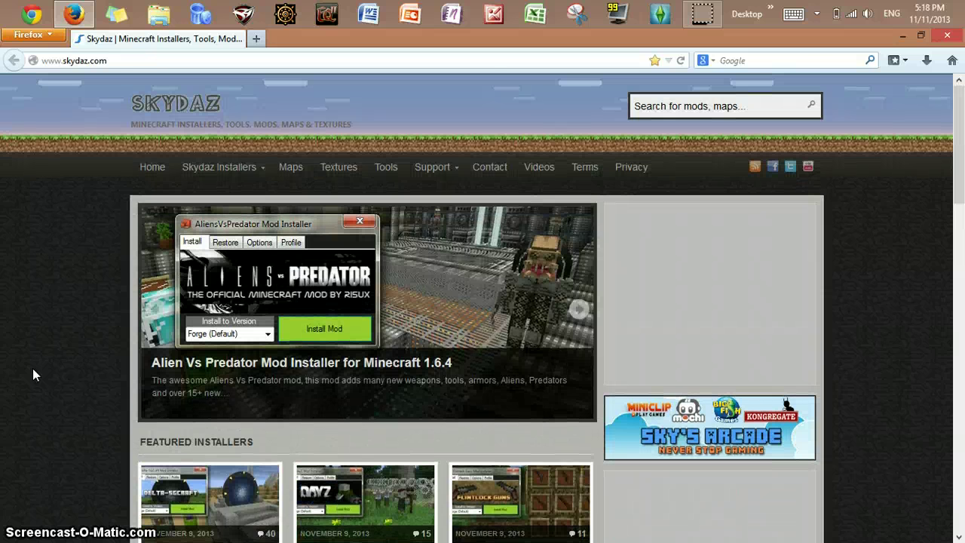
scroll(33, 368, down, 1)
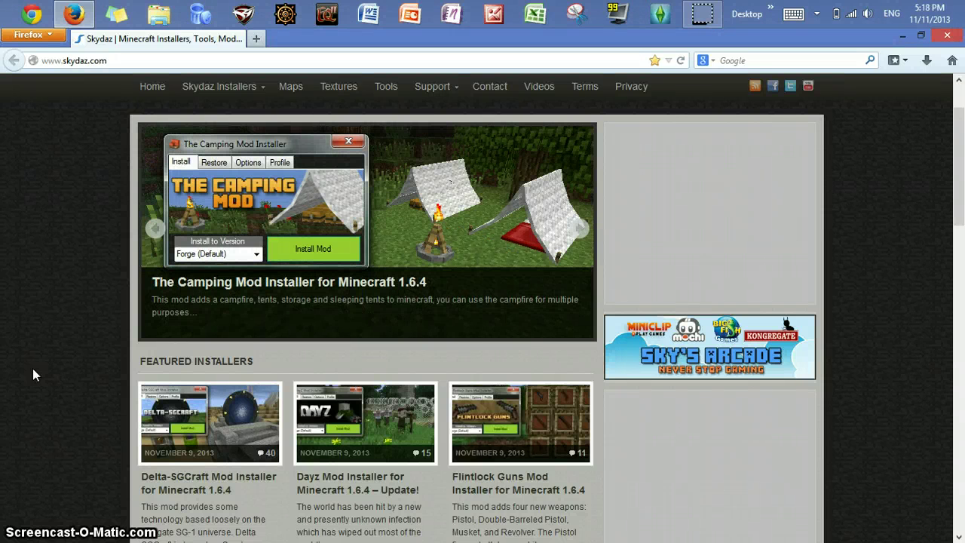
Open the Camping Mod Installer slide in a new tab and switch to it.
right_click(336, 215)
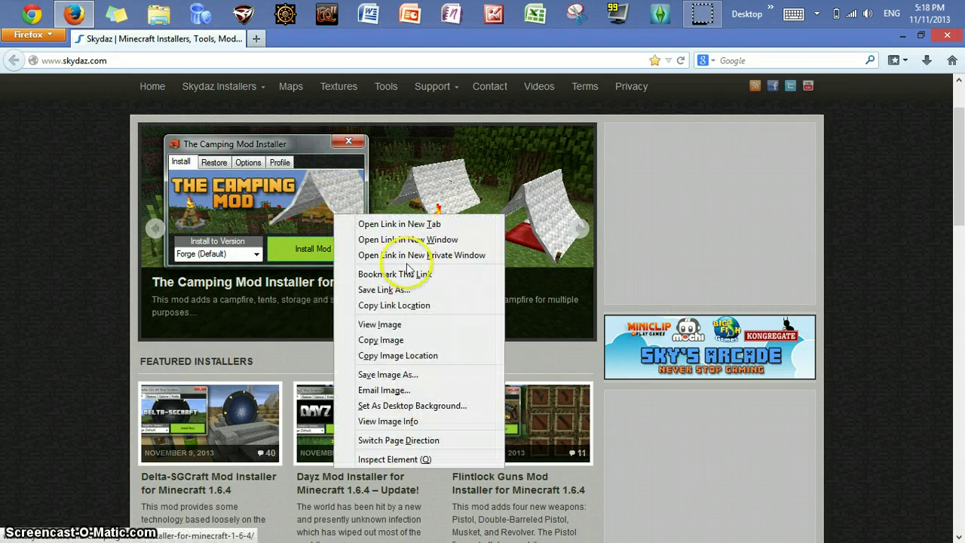
click(399, 223)
click(284, 42)
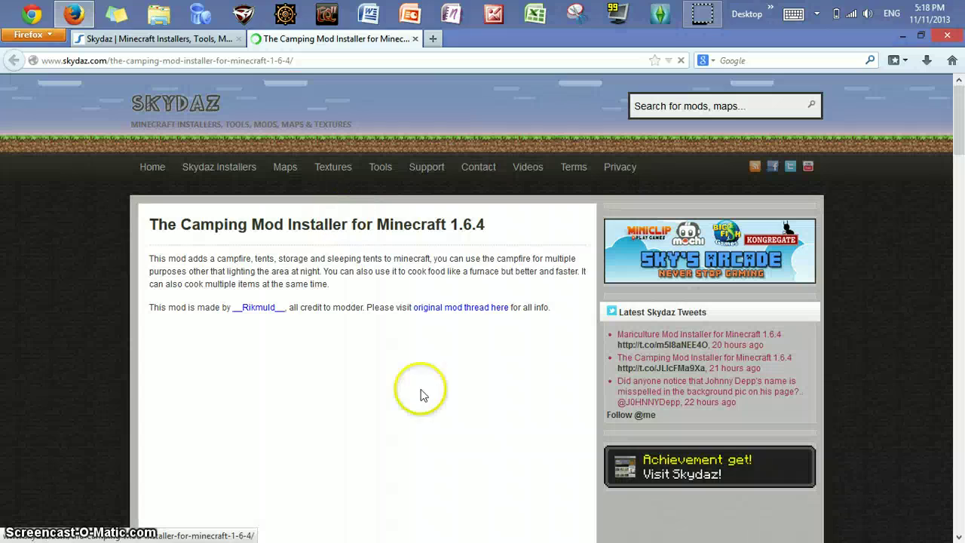
Scroll the Camping Mod Installer page down past its embedded mod videos.
scroll(425, 323, down, 4)
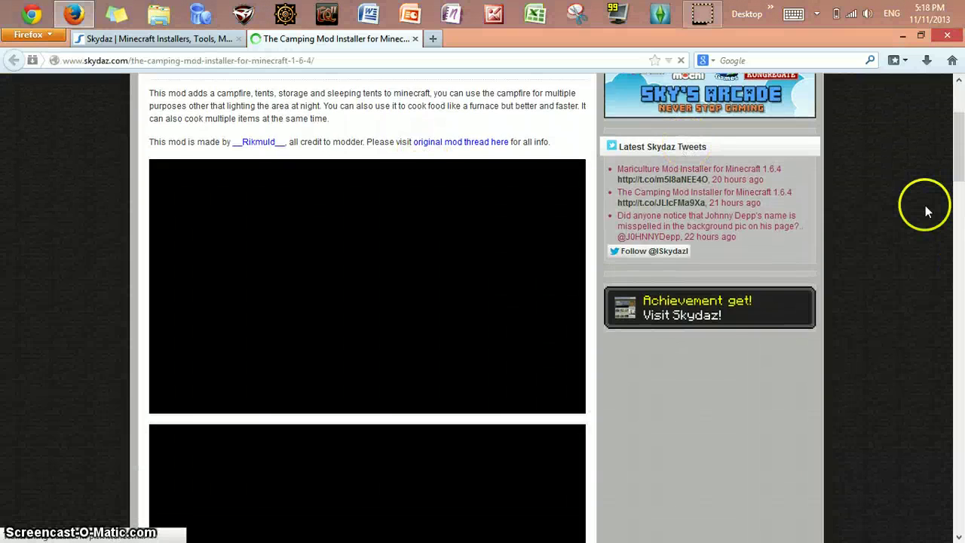
scroll(713, 325, down, 5)
scroll(713, 325, up, 6)
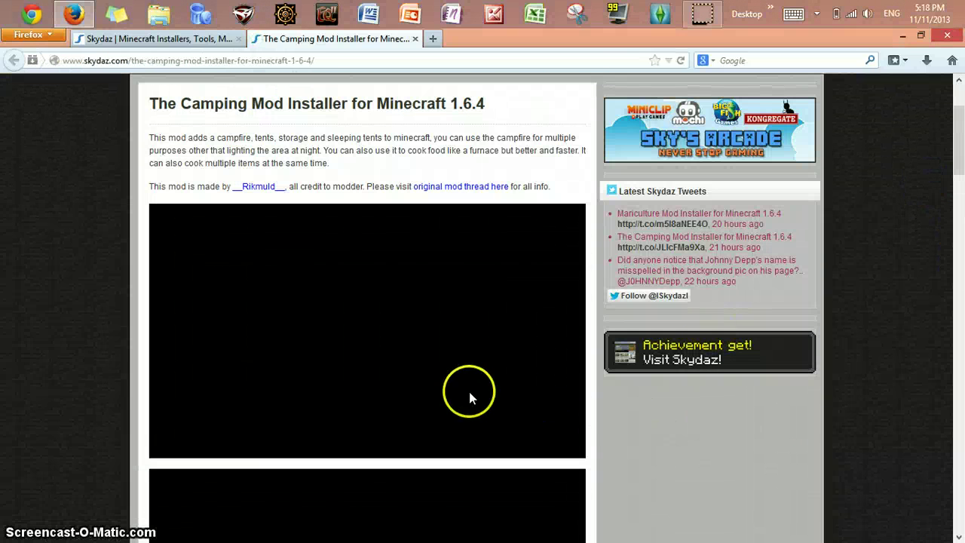
scroll(843, 334, down, 1)
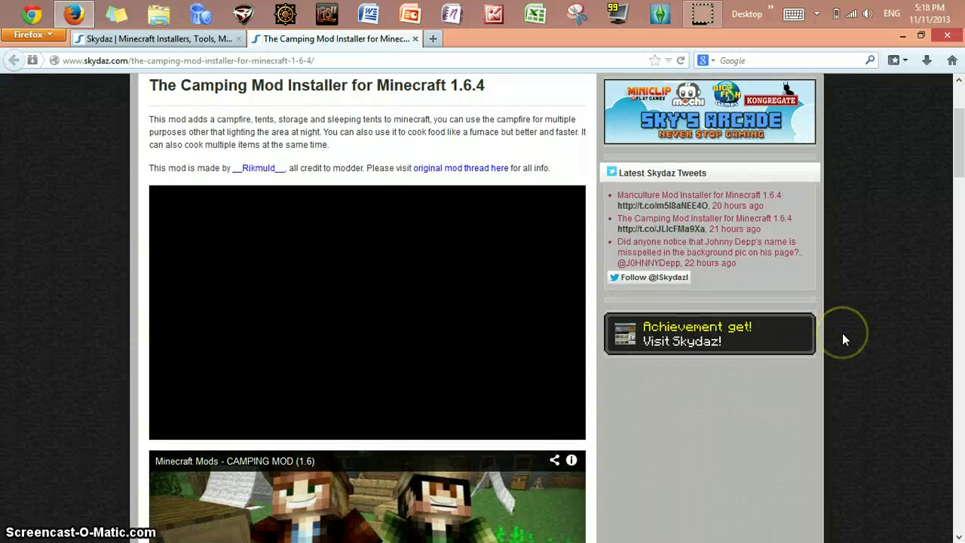
scroll(842, 333, down, 2)
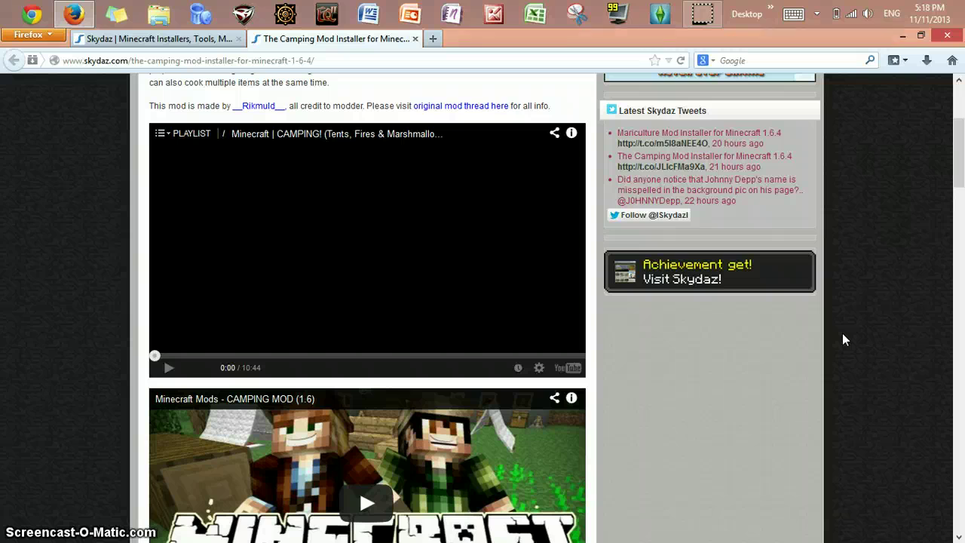
scroll(842, 333, down, 5)
click(413, 256)
scroll(413, 256, down, 5)
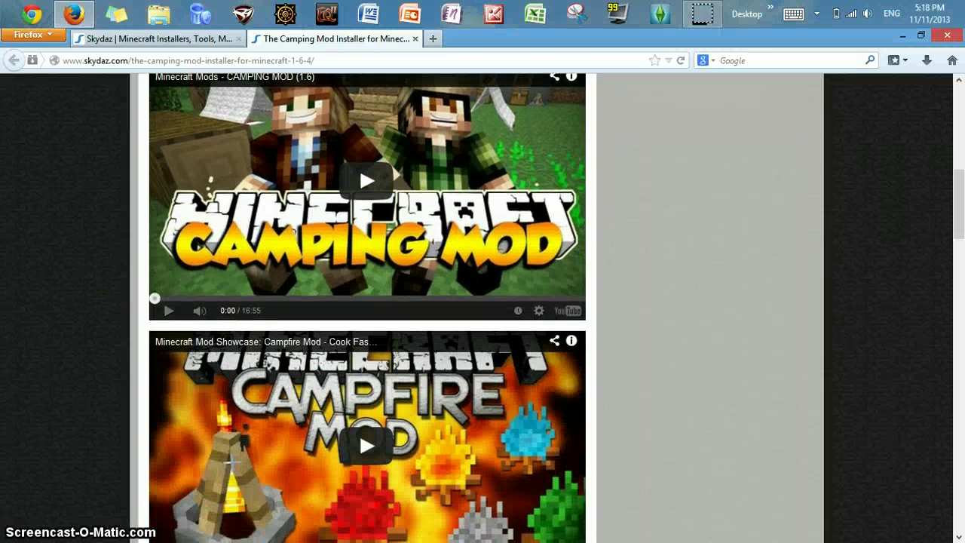
scroll(413, 256, down, 7)
scroll(413, 256, up, 5)
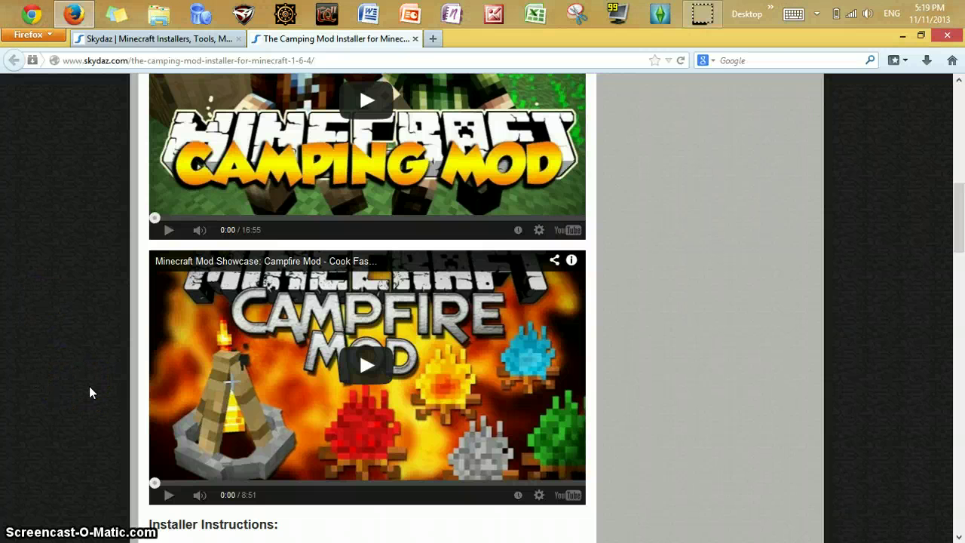
Scroll the Camping Mod page, then switch to the Skydaz homepage tab and back.
scroll(89, 392, down, 5)
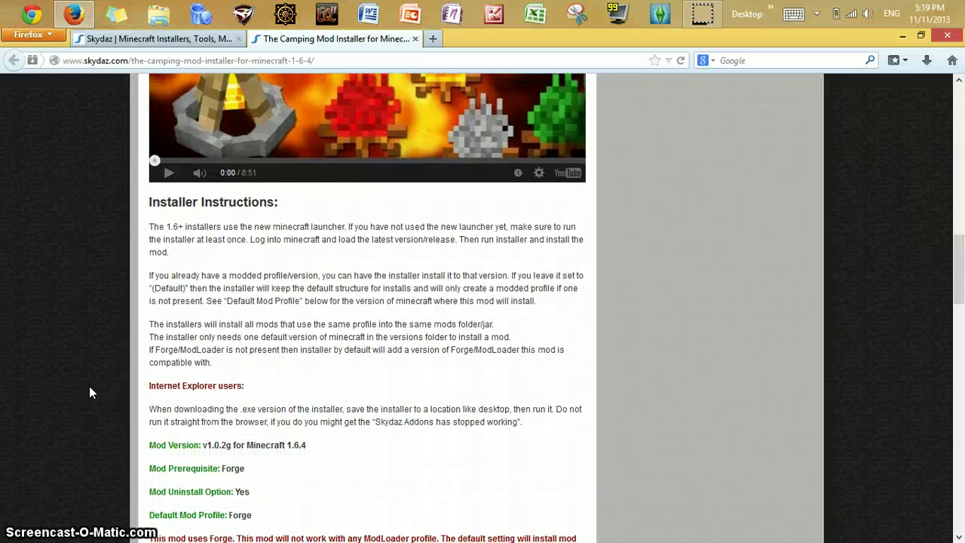
scroll(89, 387, down, 1)
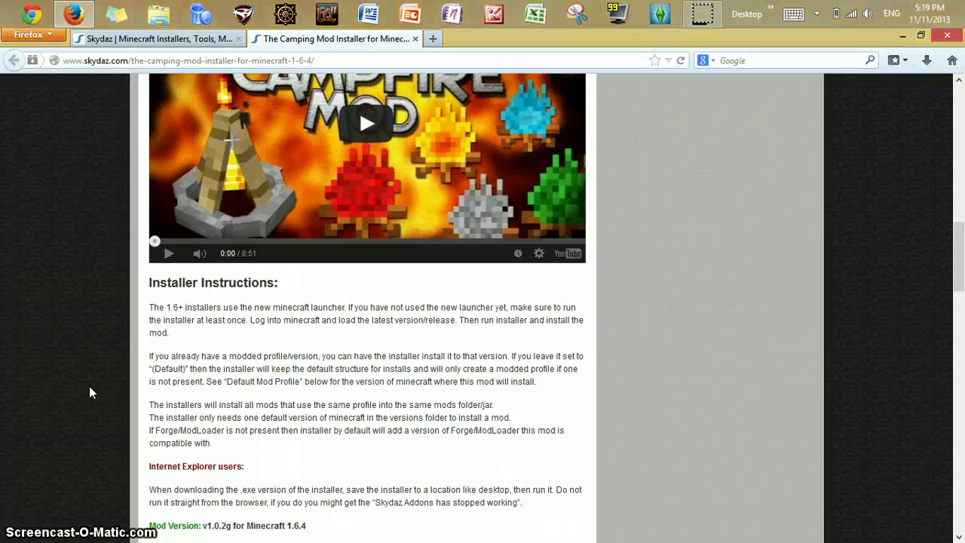
click(176, 47)
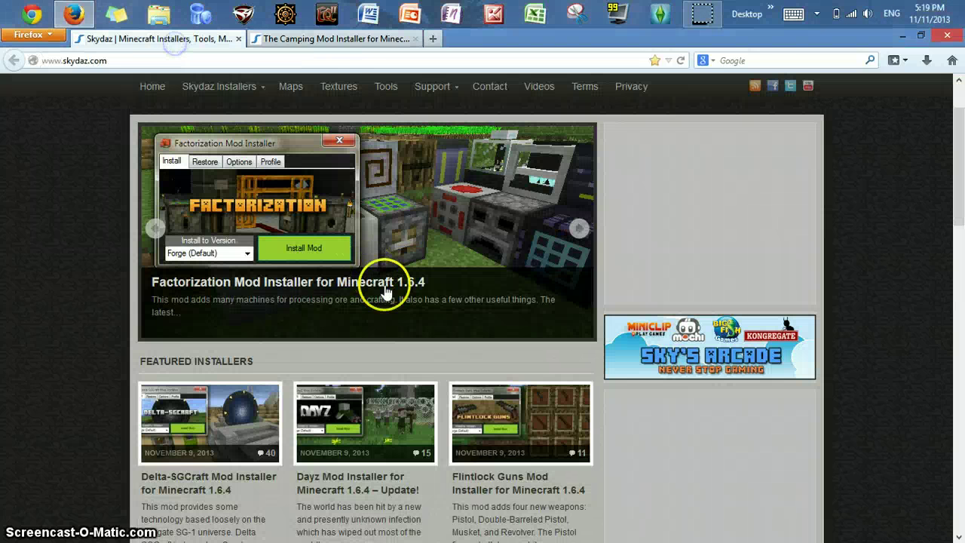
click(300, 46)
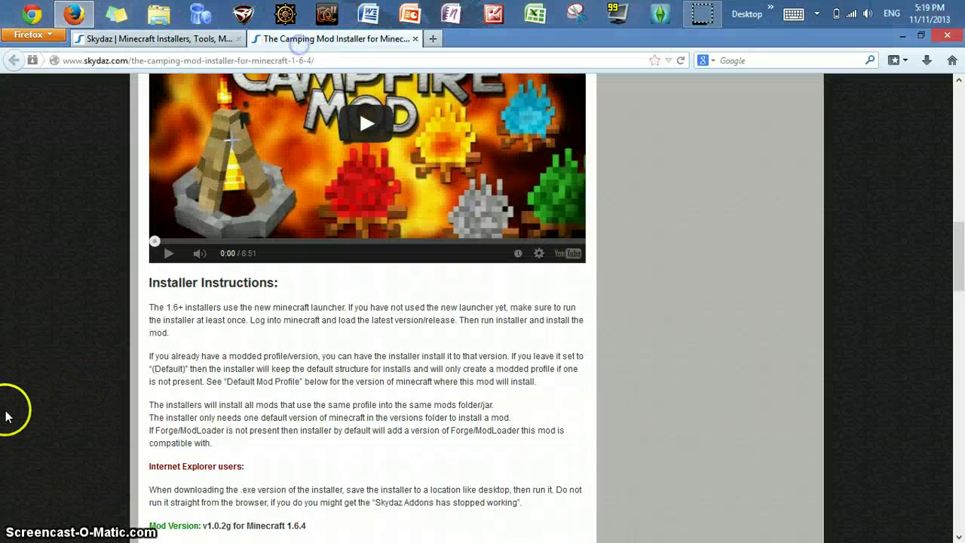
Highlight the Mod Prerequisite and Uninstall Option lines, then scroll to the DOWNLOADS section.
drag(151, 468, 81, 456)
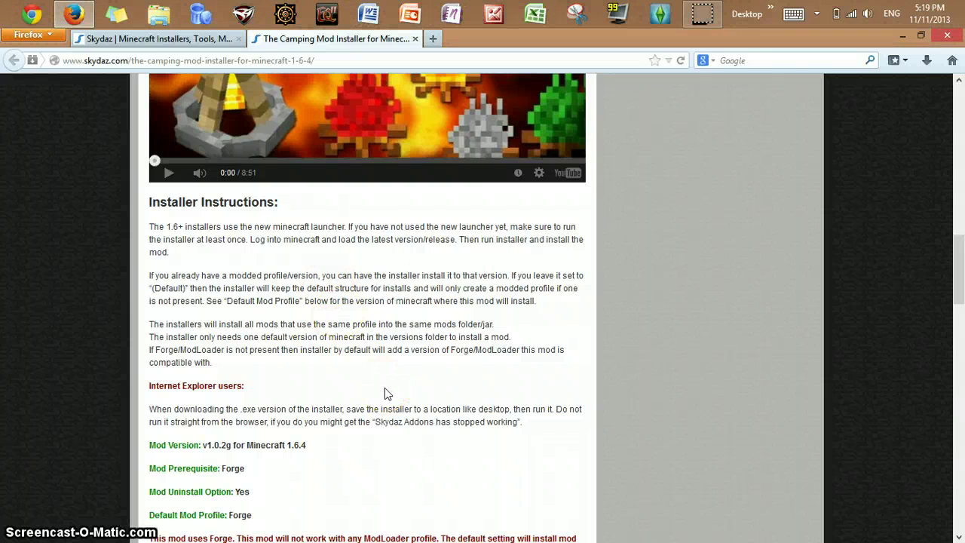
scroll(386, 394, up, 8)
click(767, 110)
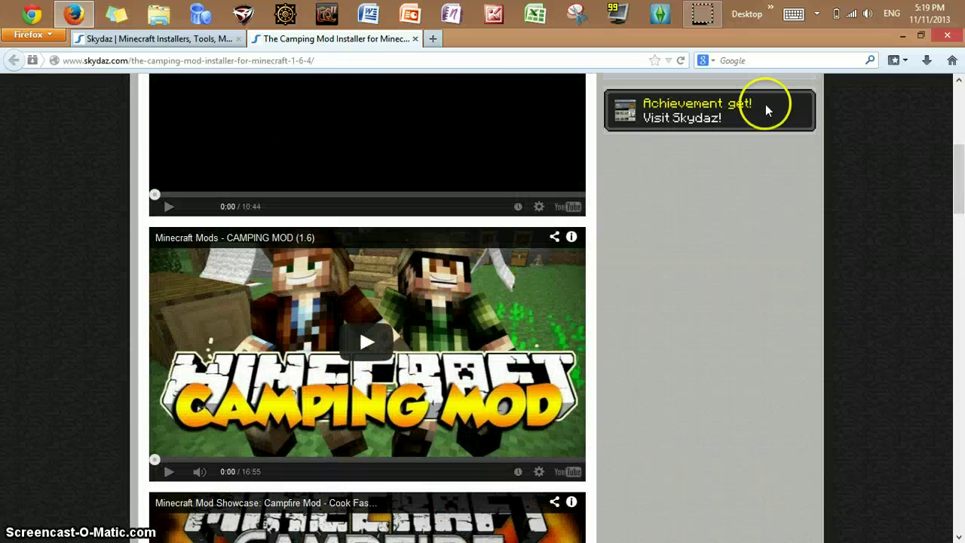
click(960, 171)
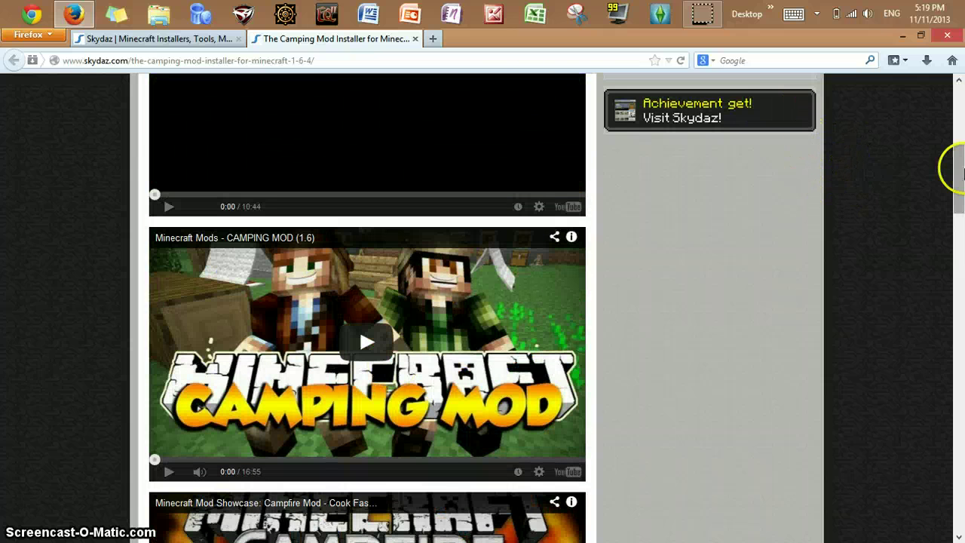
mouse_move(960, 172)
mouse_down()
mouse_move(959, 98)
mouse_move(944, 169)
mouse_up()
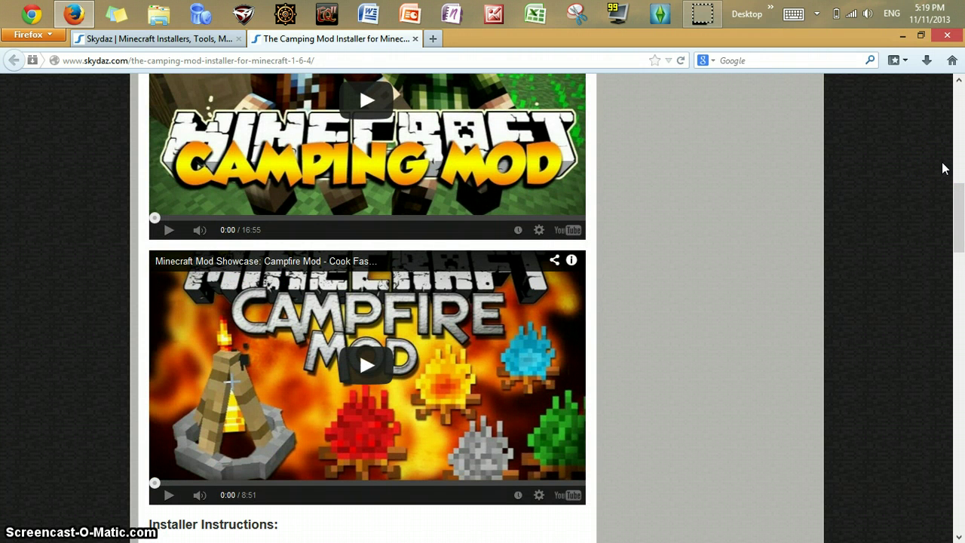
scroll(824, 239, down, 6)
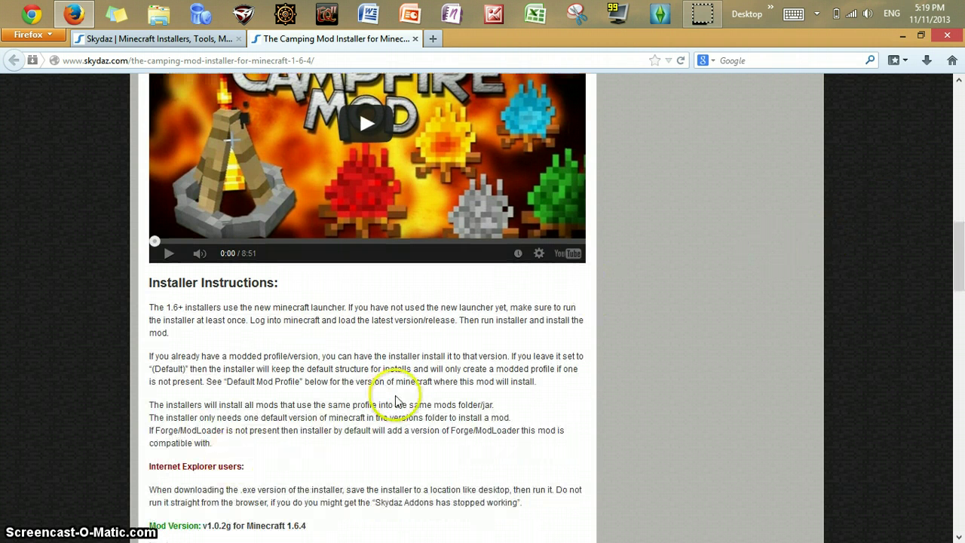
scroll(395, 395, down, 2)
scroll(395, 395, down, 4)
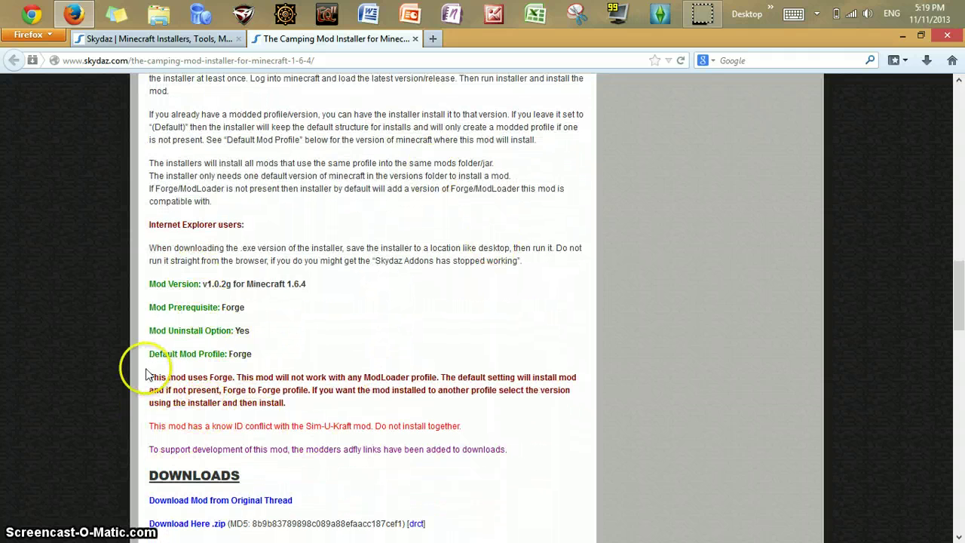
scroll(133, 209, down, 2)
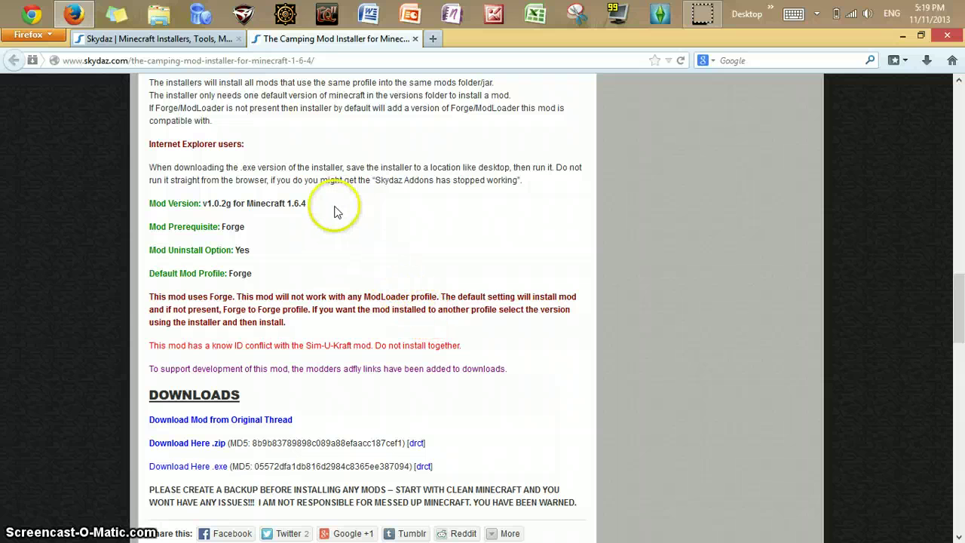
scroll(193, 298, down, 2)
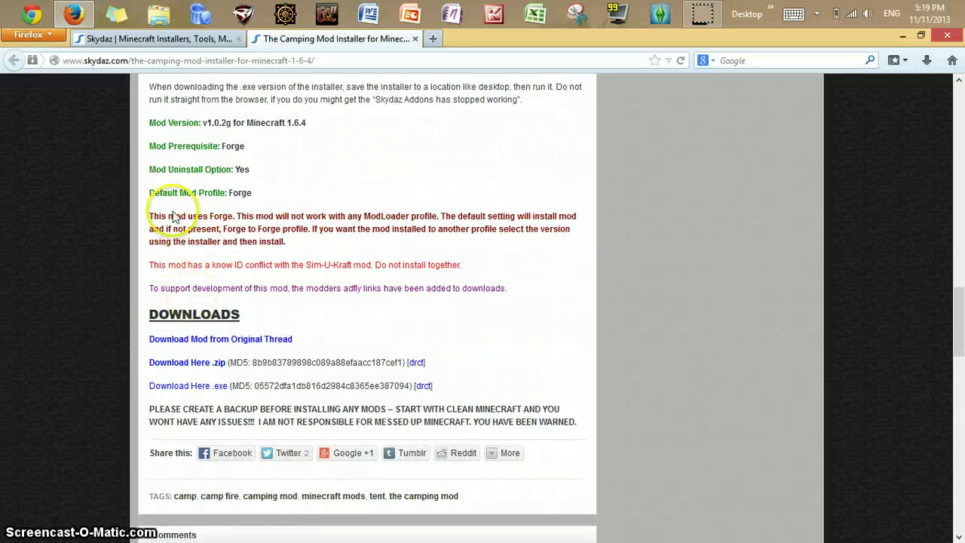
click(231, 217)
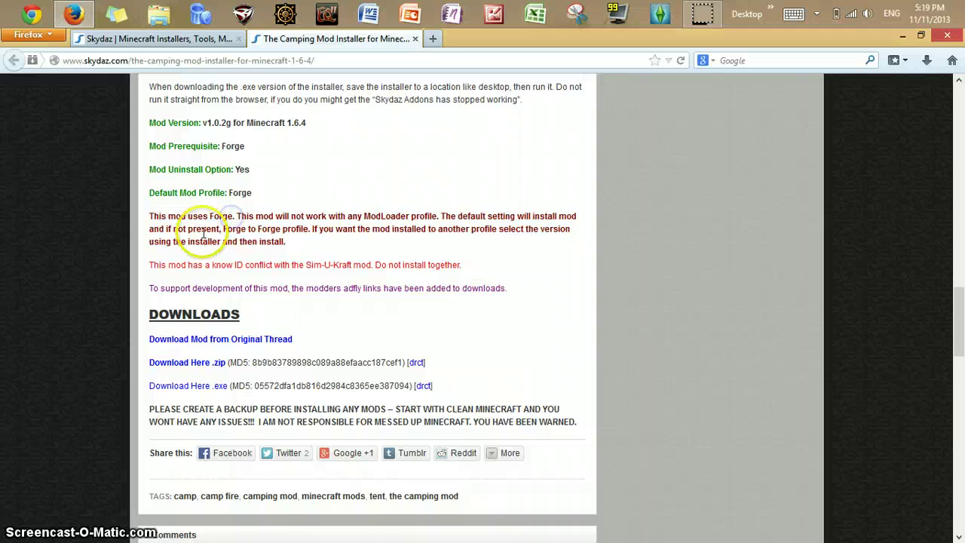
drag(238, 216, 433, 213)
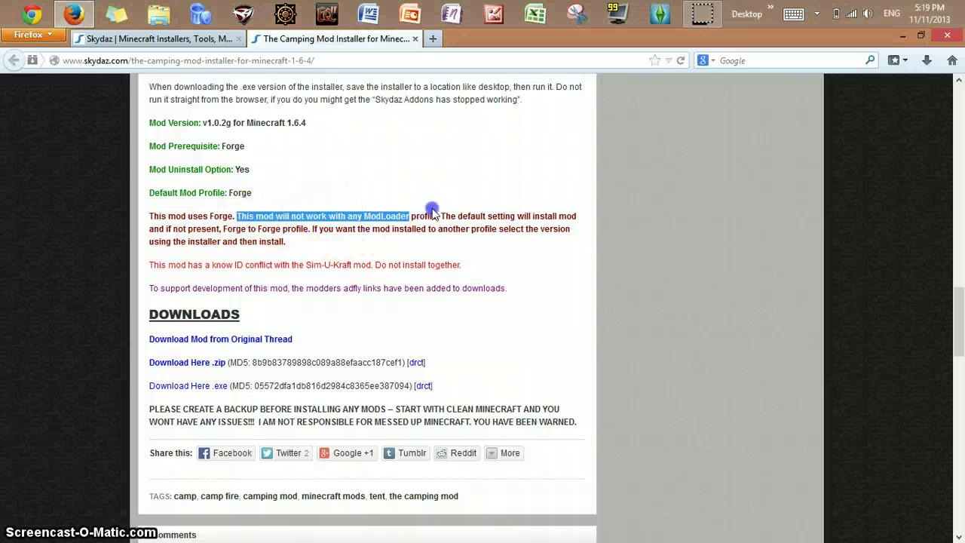
click(446, 271)
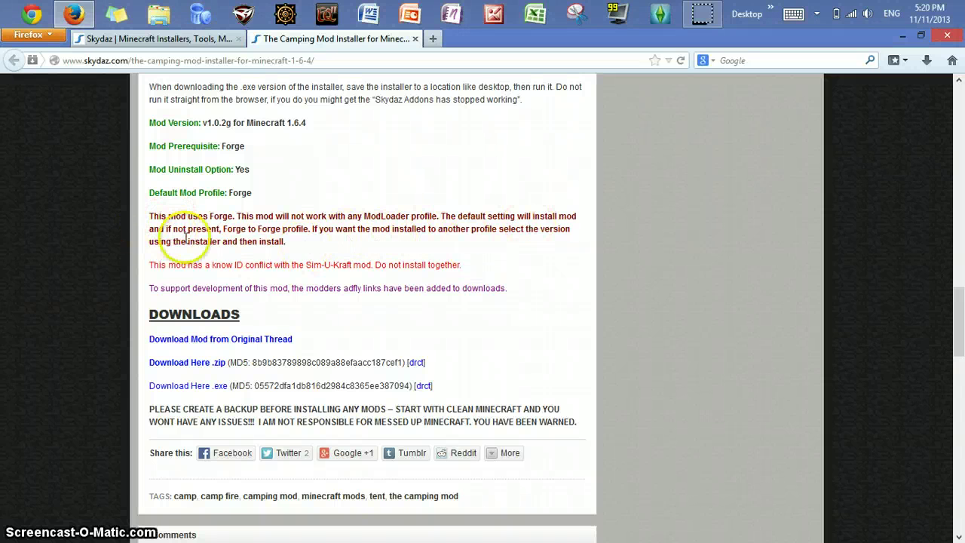
click(158, 38)
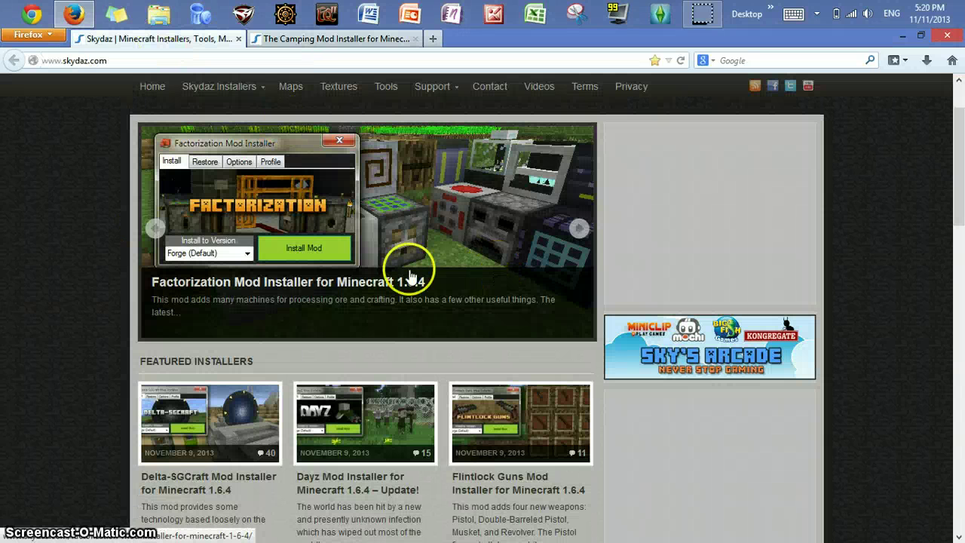
click(314, 40)
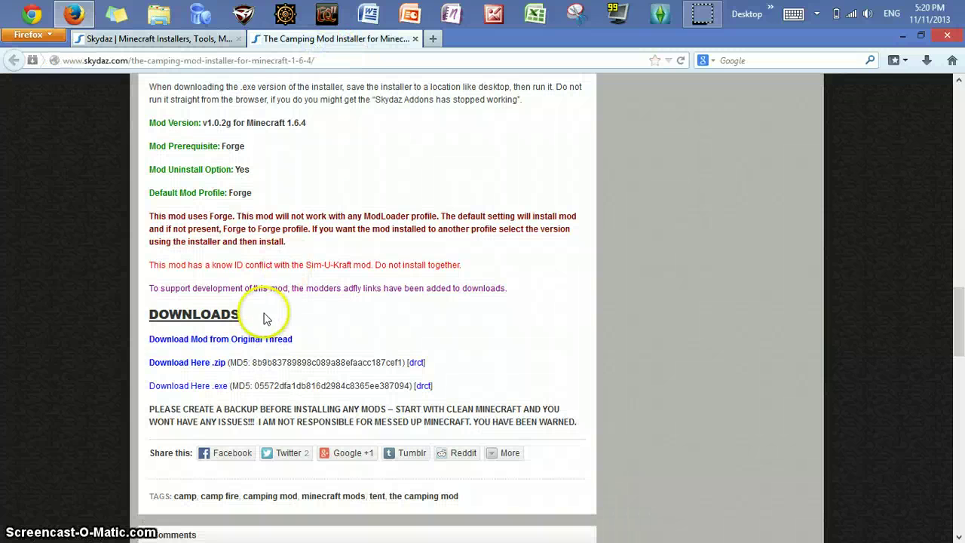
right_click(222, 384)
click(27, 369)
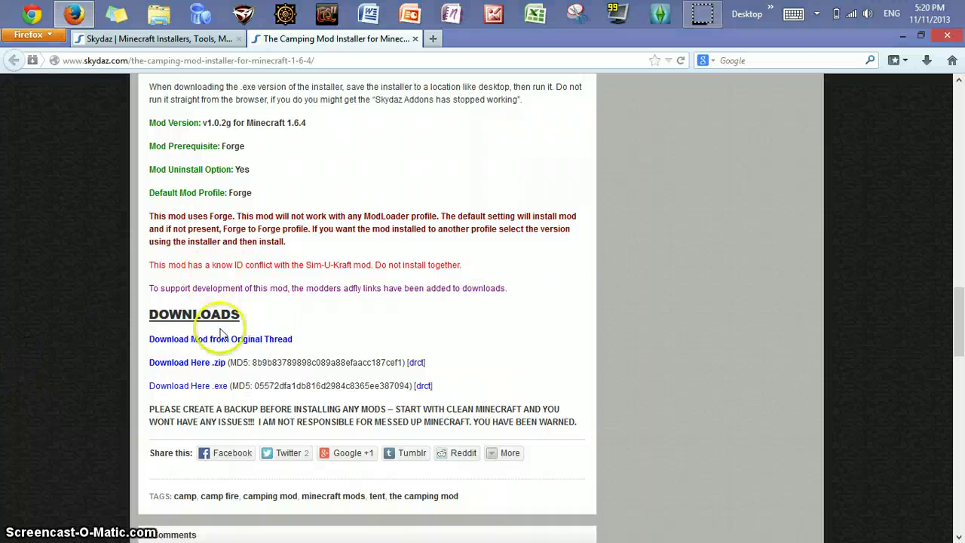
scroll(216, 319, down, 2)
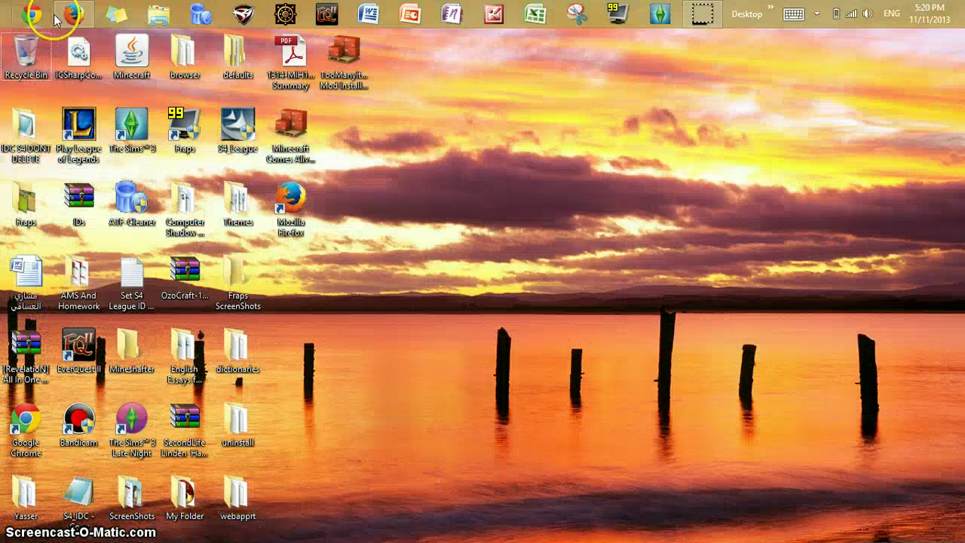
Restore the Firefox window from the taskbar to show the Camping Mod Installer page.
click(73, 13)
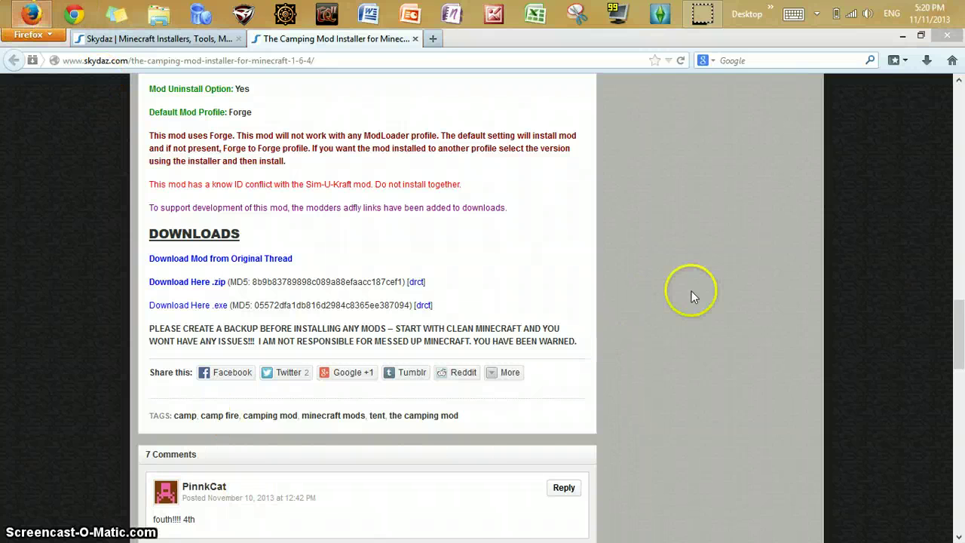
right_click(164, 309)
click(549, 323)
click(212, 305)
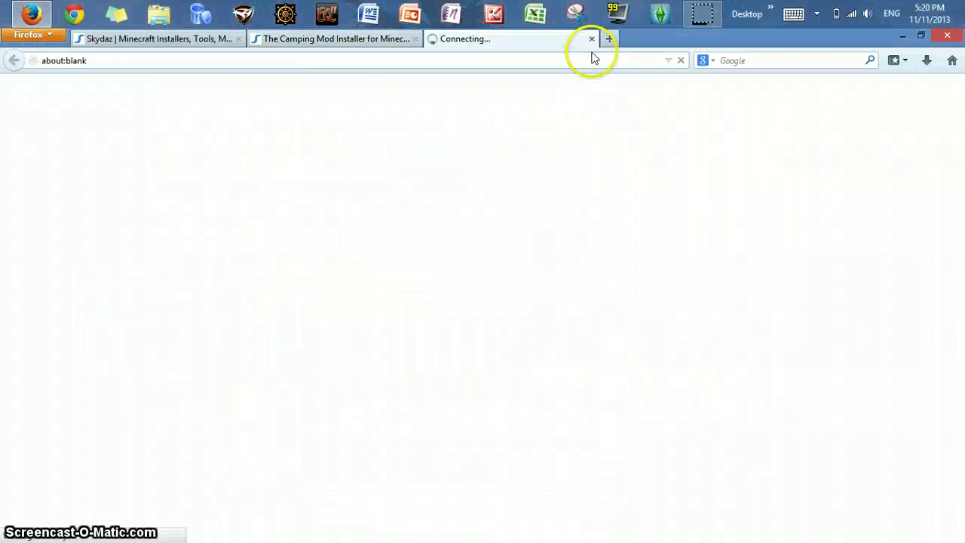
click(592, 39)
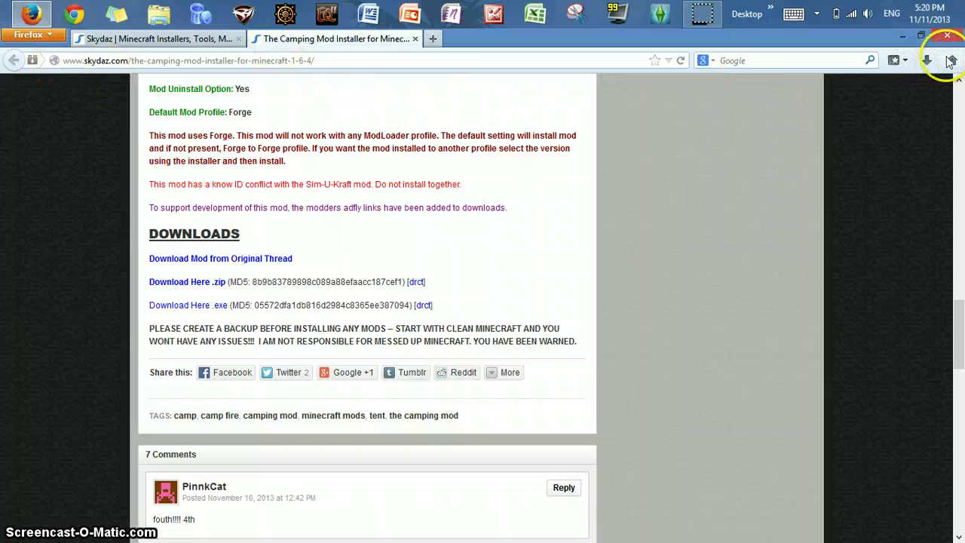
click(905, 62)
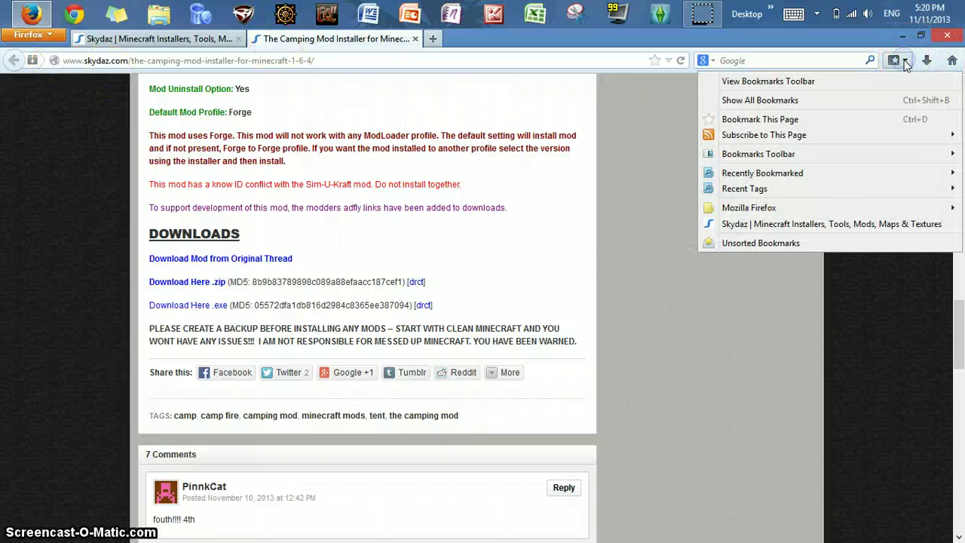
click(317, 159)
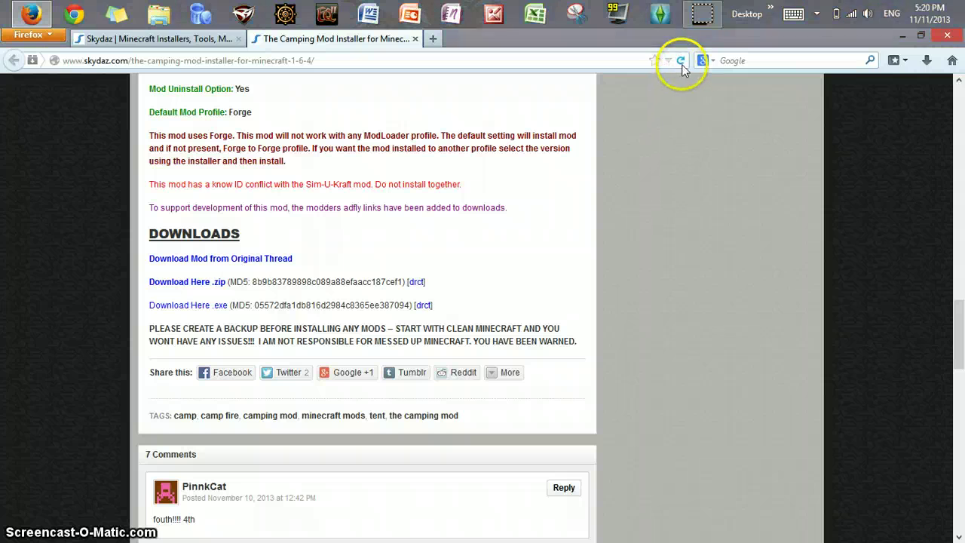
scroll(463, 274, down, 1)
scroll(468, 270, up, 3)
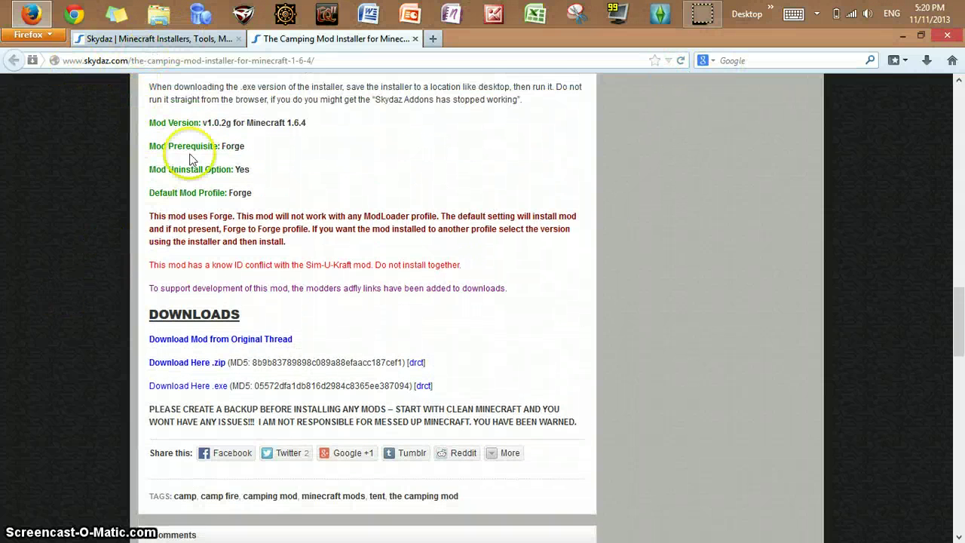
Disable the Adblock Plus extension in the Add-ons manager.
click(57, 36)
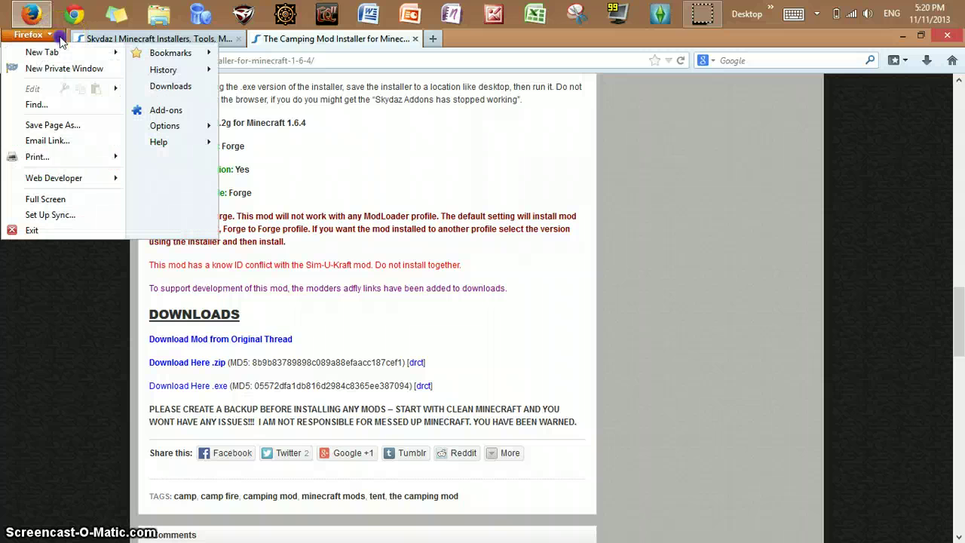
click(167, 111)
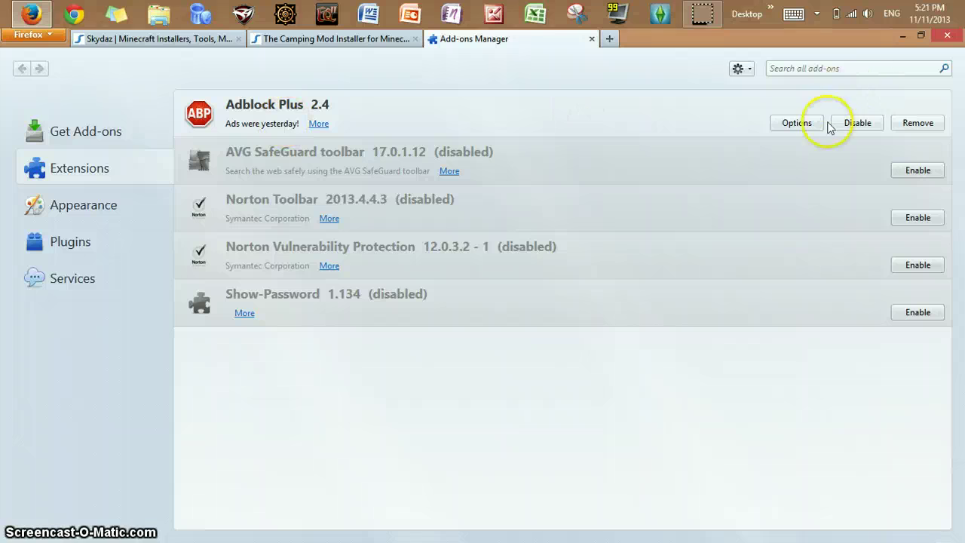
click(867, 126)
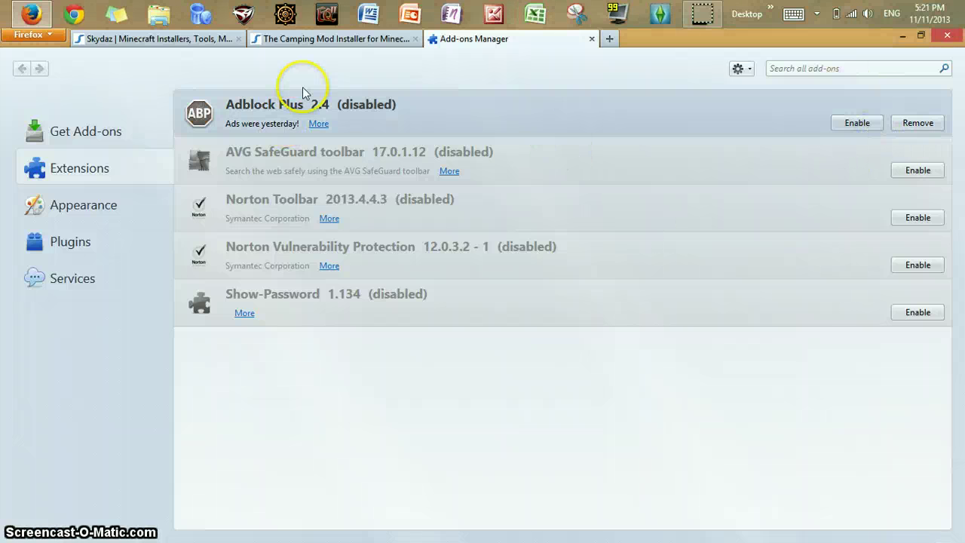
Return to The Camping Mod Installer page and follow its .exe download link.
click(100, 42)
click(287, 39)
scroll(316, 283, down, 3)
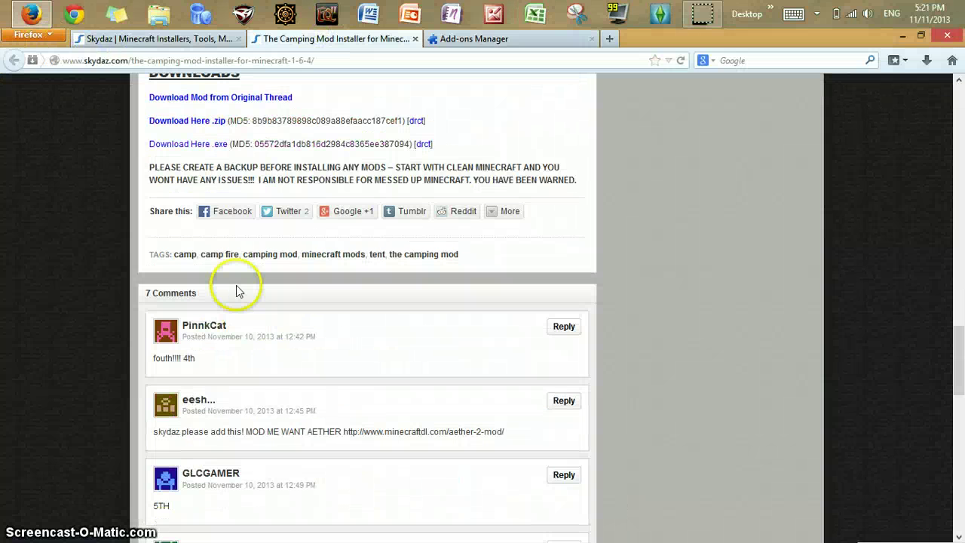
click(214, 148)
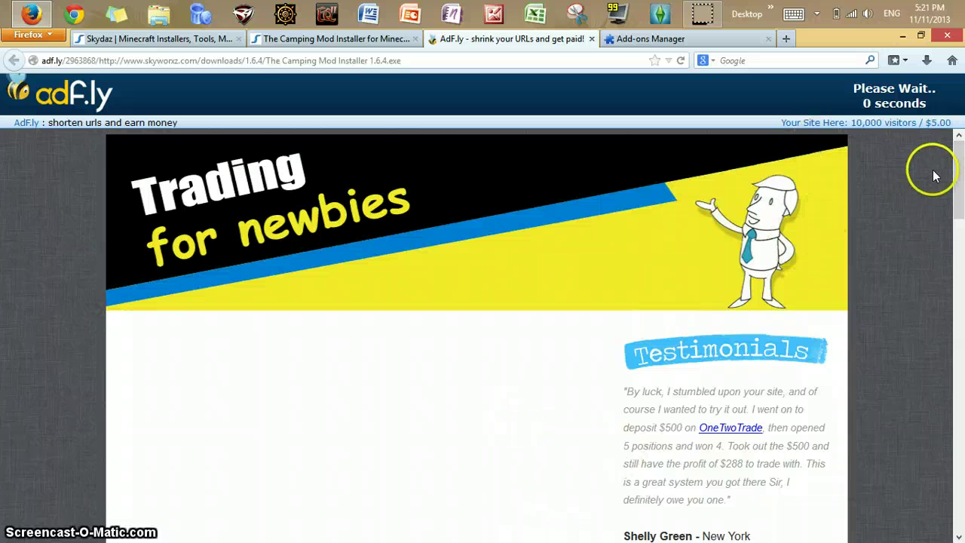
Skip the adf.ly ad and save The Camping Mod Installer 1.6.4.exe.
click(912, 93)
scroll(722, 367, down, 2)
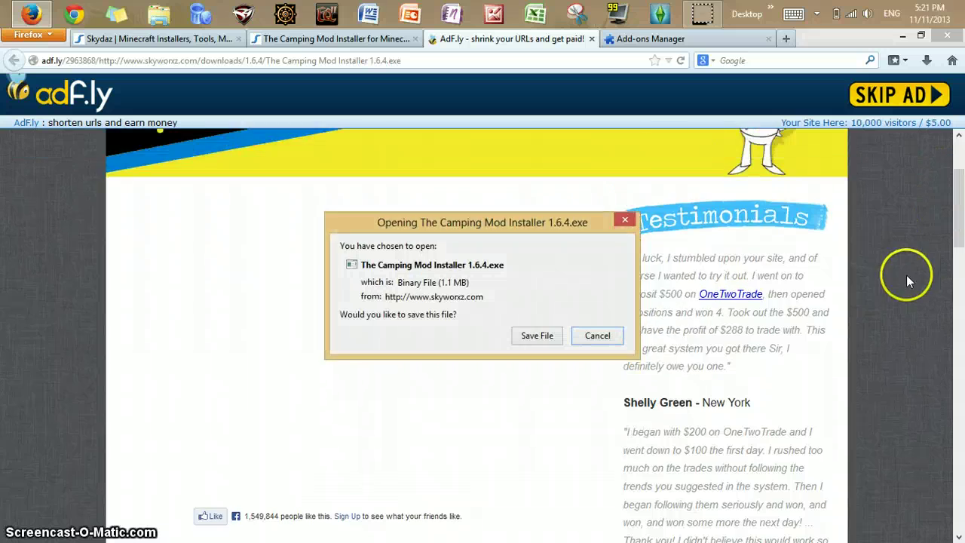
scroll(906, 274, up, 2)
click(537, 336)
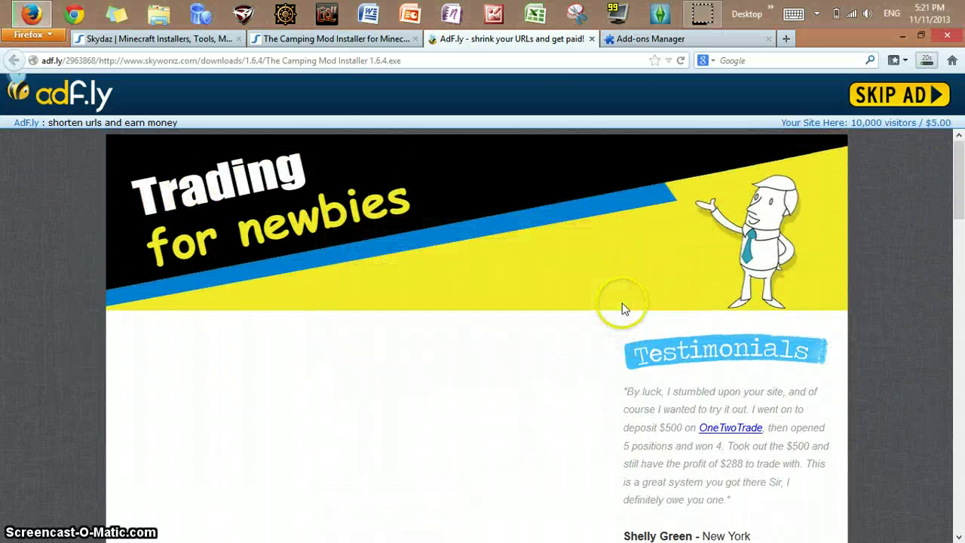